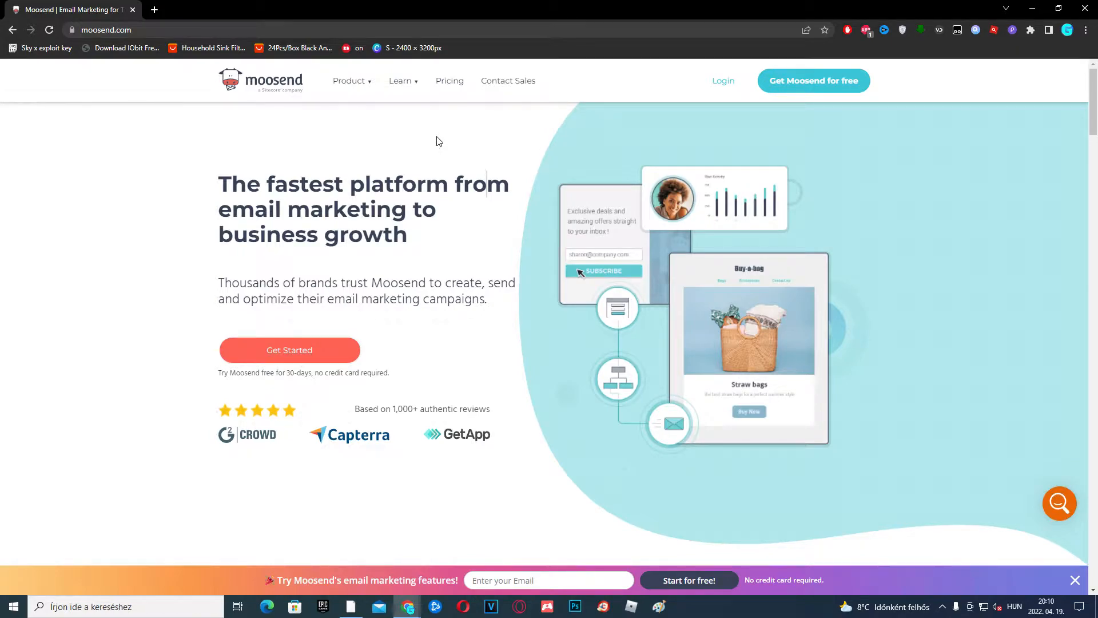
# Open the Moosend pricing plans page
pyautogui.click(451, 83)
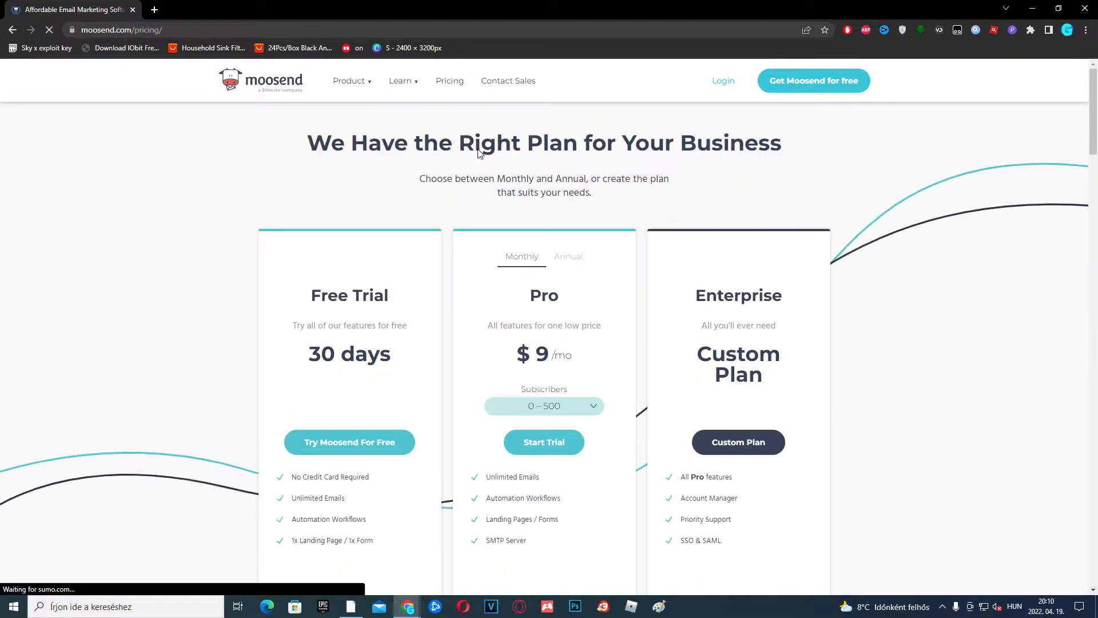
# Compare the Free Trial, Pro and Enterprise plans, then return to the Moosend home page
pyautogui.scroll(-1, 233, 188)
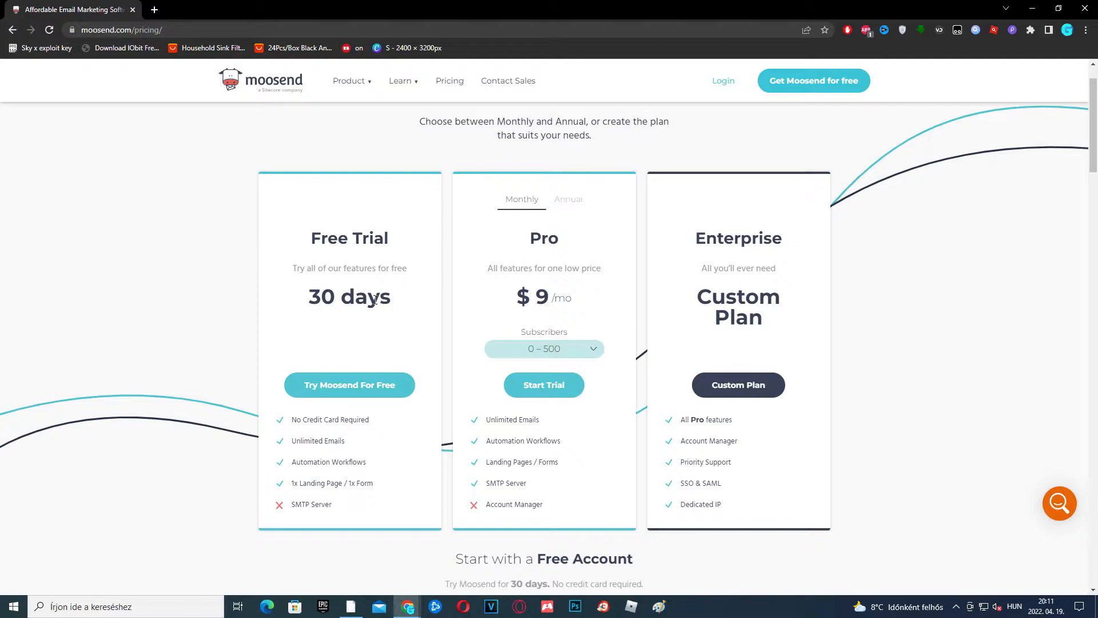
pyautogui.click(261, 80)
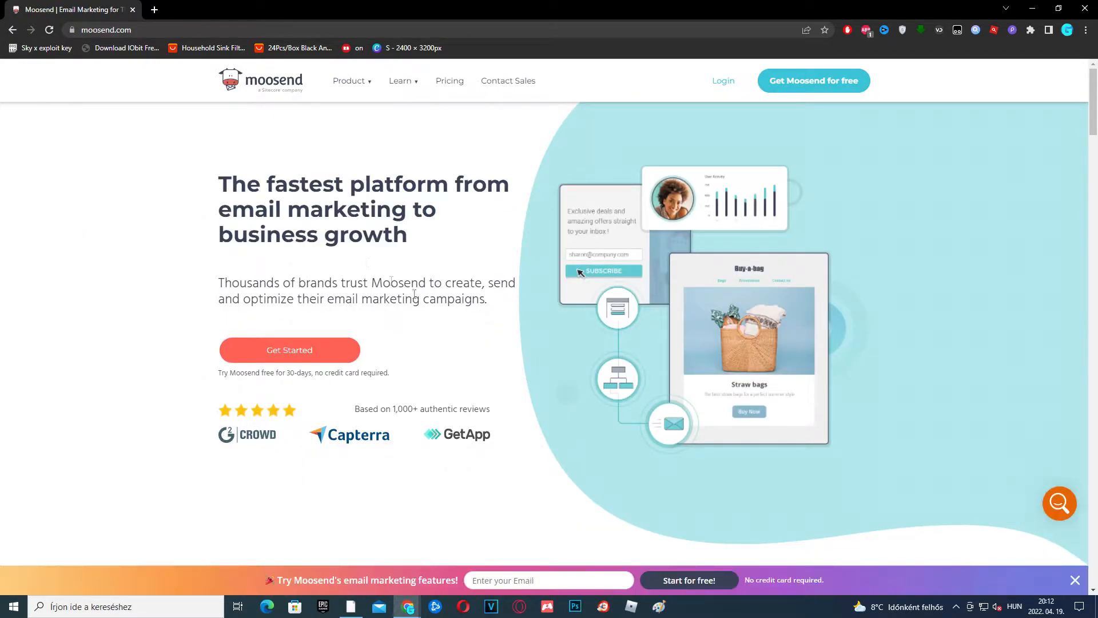
# Start the free account sign-up and enter the chosen login domain
pyautogui.click(334, 354)
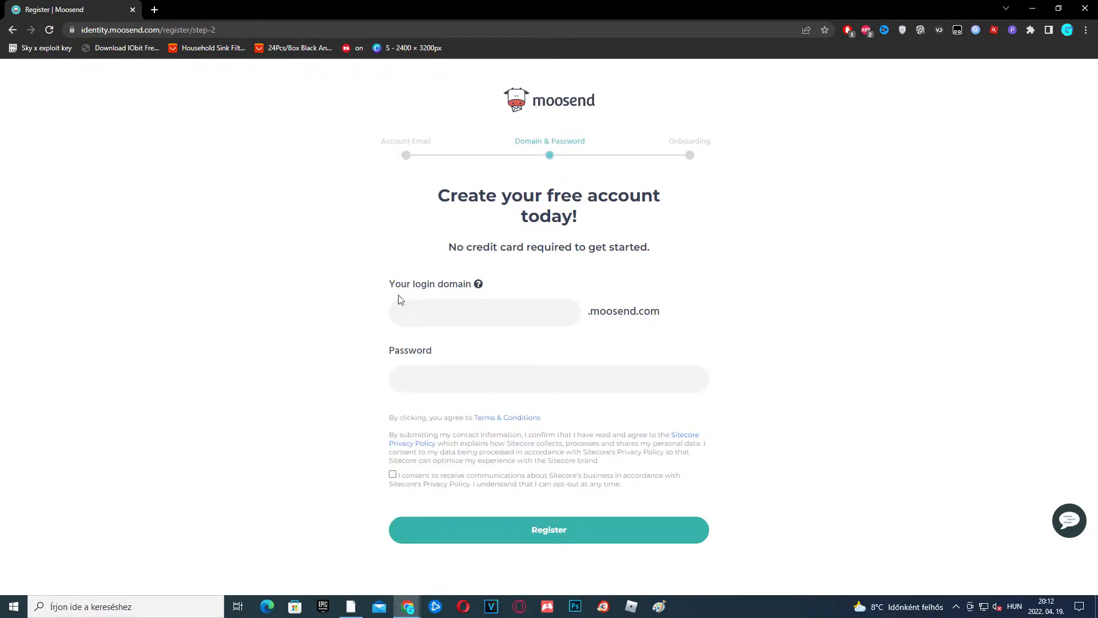
pyautogui.moveTo(477, 290)
pyautogui.click(512, 306)
pyautogui.write('gleisther')
pyautogui.moveTo(401, 312); pyautogui.dragTo(456, 314)
# Enter the account password, tick the communications consent box and register
pyautogui.click(461, 378)
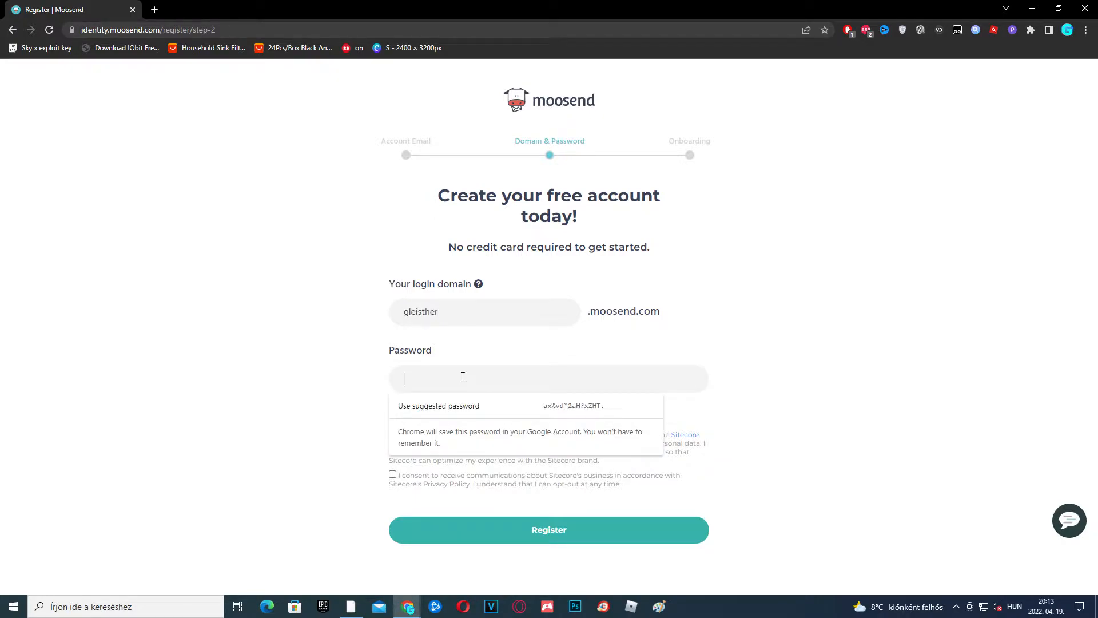
pyautogui.hotkey('ctrl', 'v')
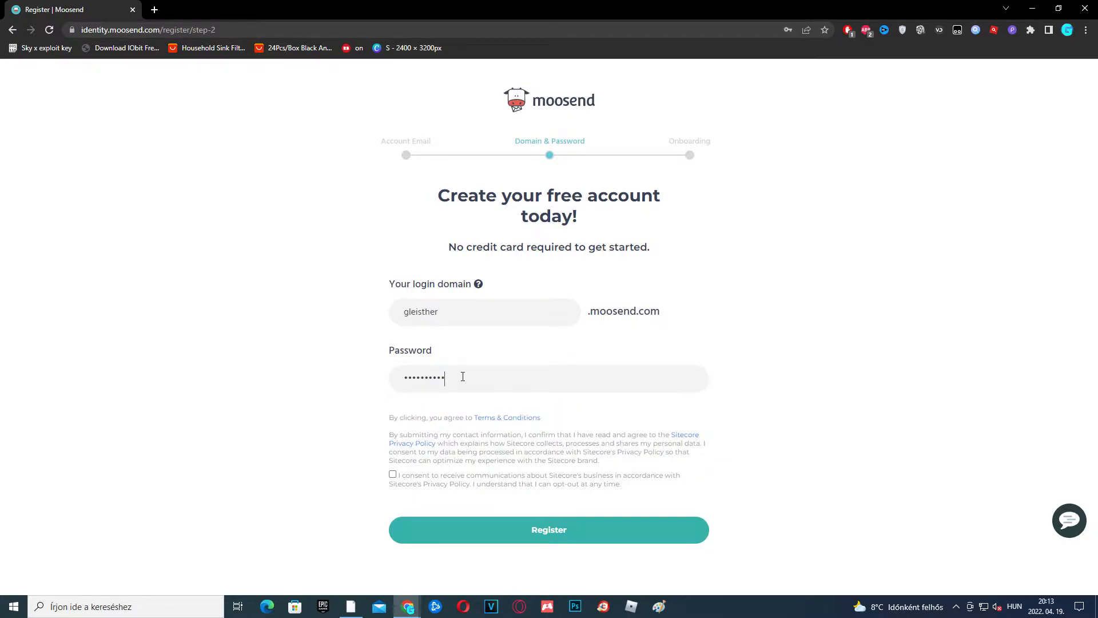
pyautogui.click(393, 475)
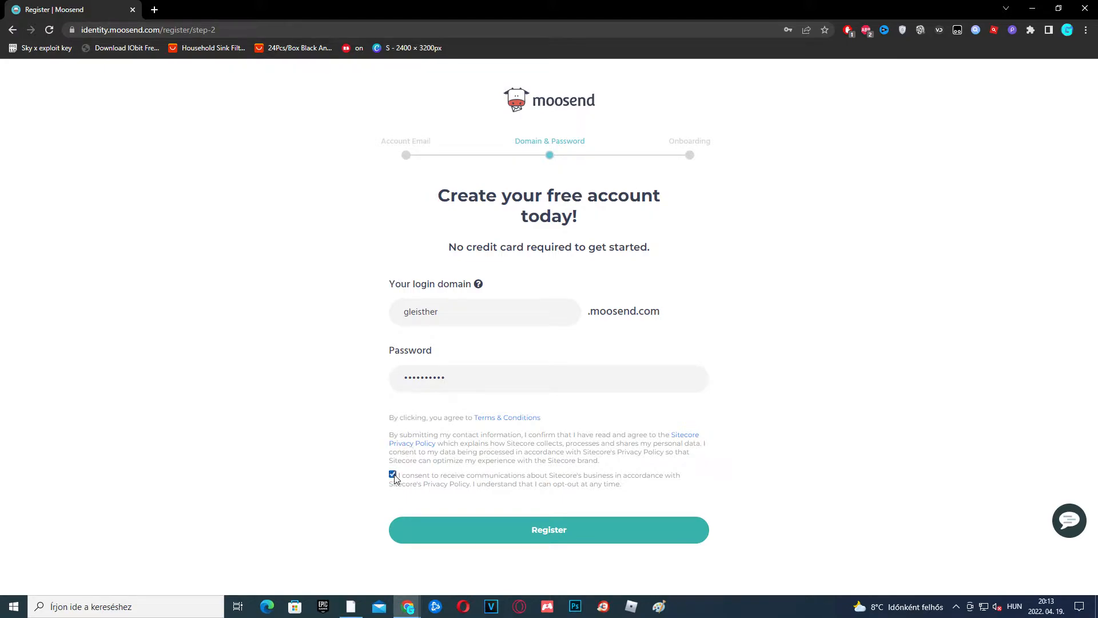
pyautogui.click(558, 534)
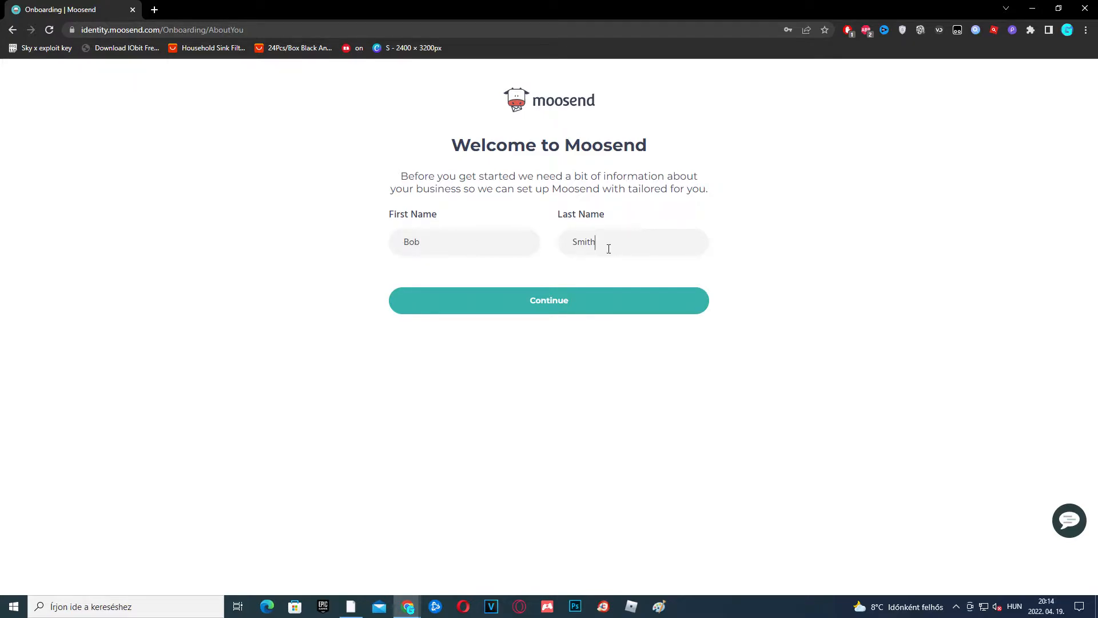
# Submit the entered first and last name to continue onboarding
pyautogui.click(555, 304)
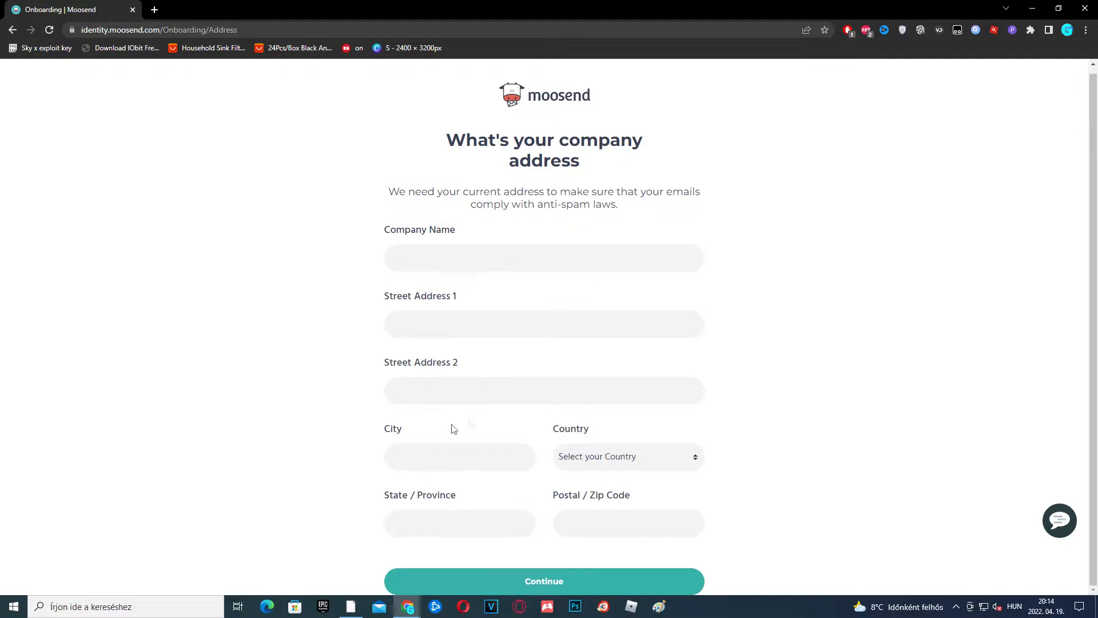
# Answer the business questions: Entertainment and Events, fewer than 10 staff, under 500 subscribers
pyautogui.click(581, 583)
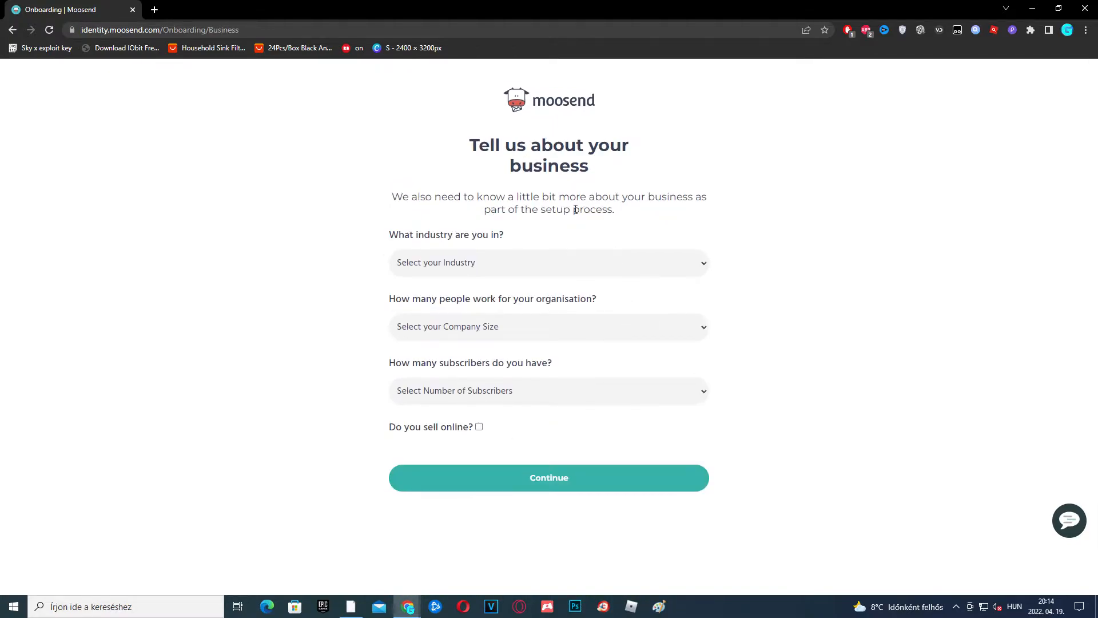
pyautogui.click(520, 261)
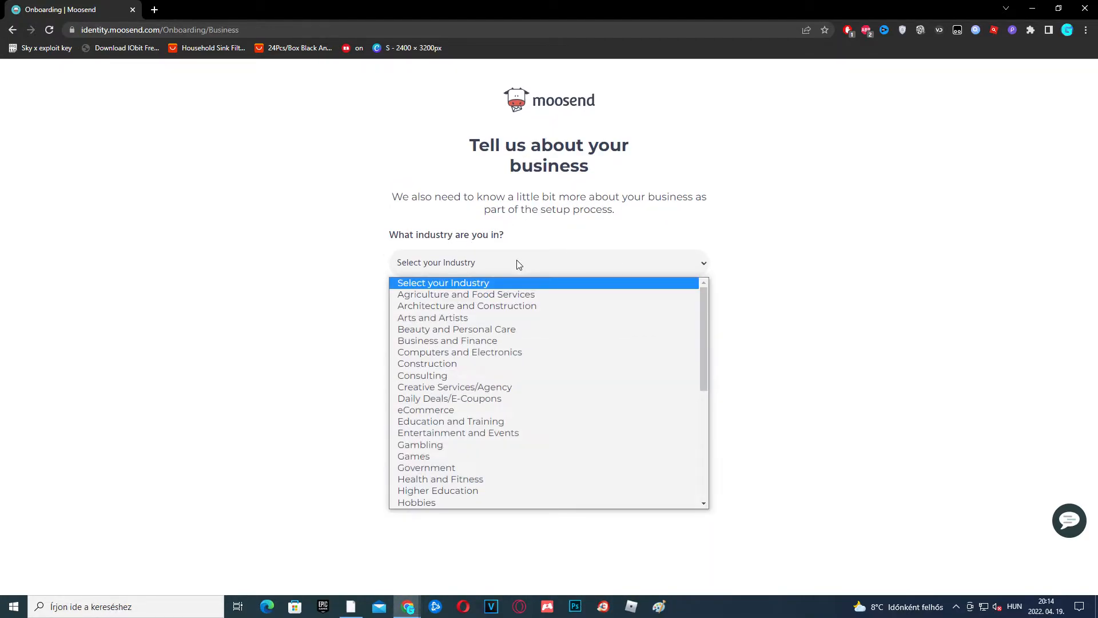
pyautogui.scroll(-1, 496, 434)
pyautogui.scroll(-5, 496, 429)
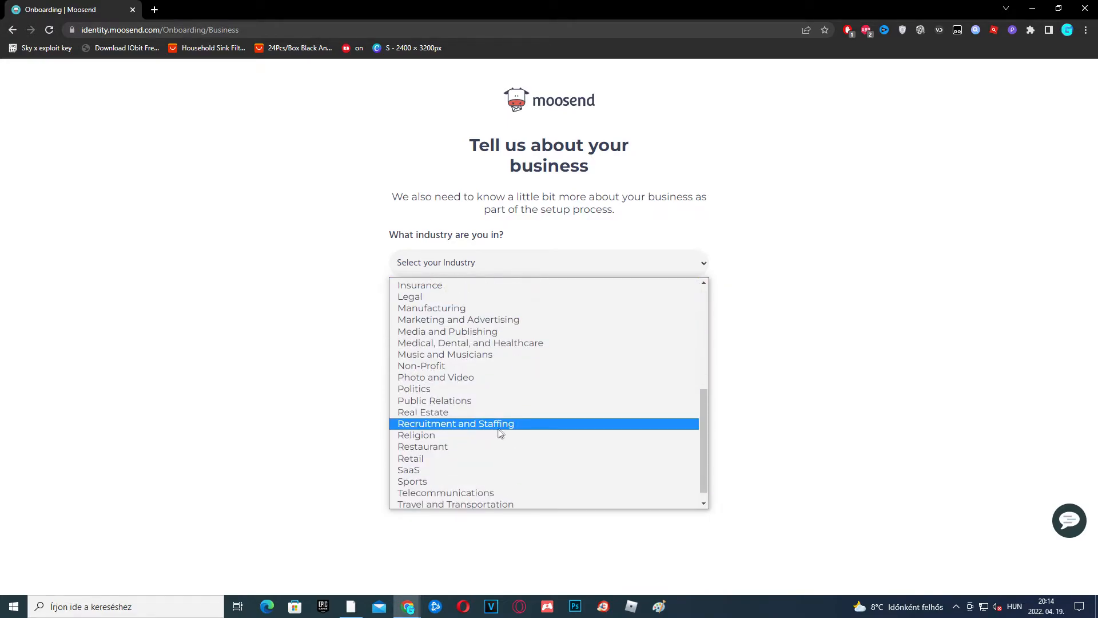
pyautogui.click(503, 388)
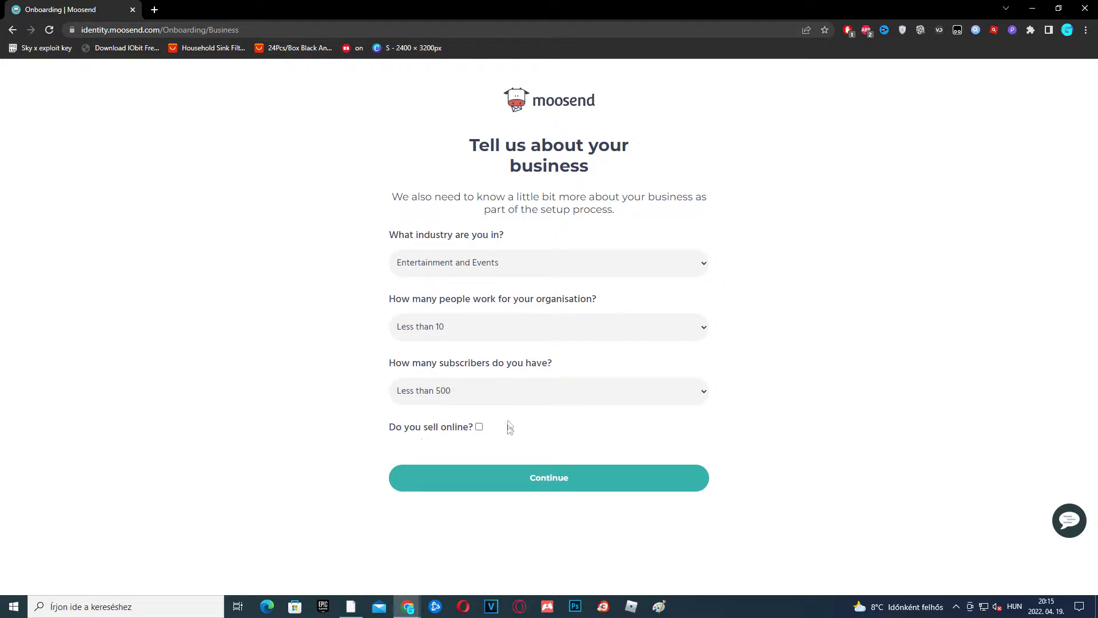
pyautogui.click(576, 483)
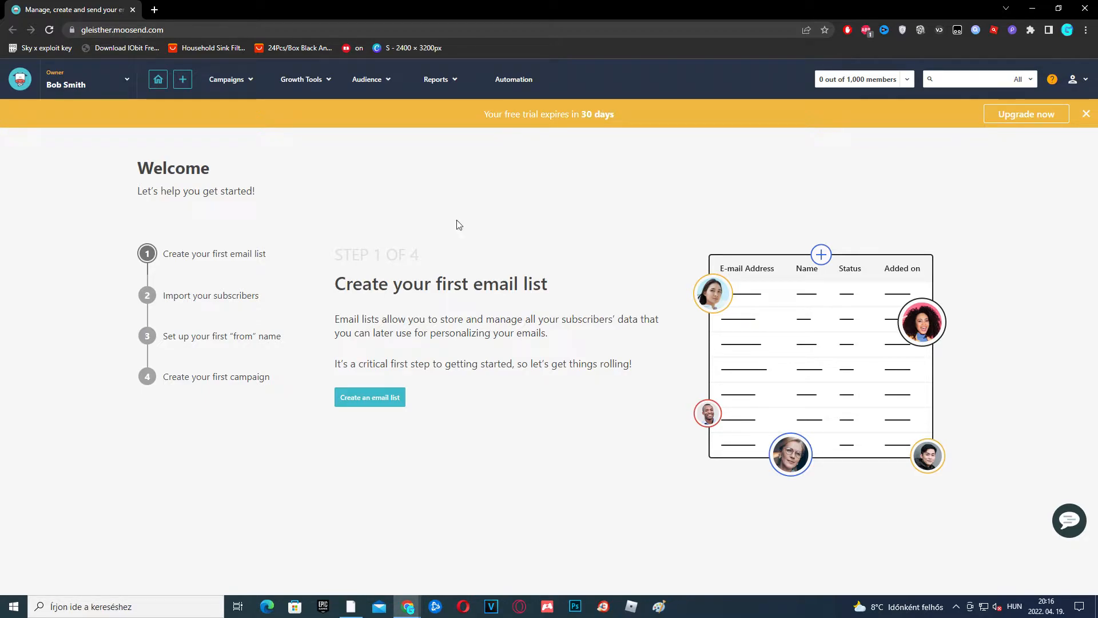
# Create the first email list, named 'Bob's Crew'
pyautogui.click(391, 406)
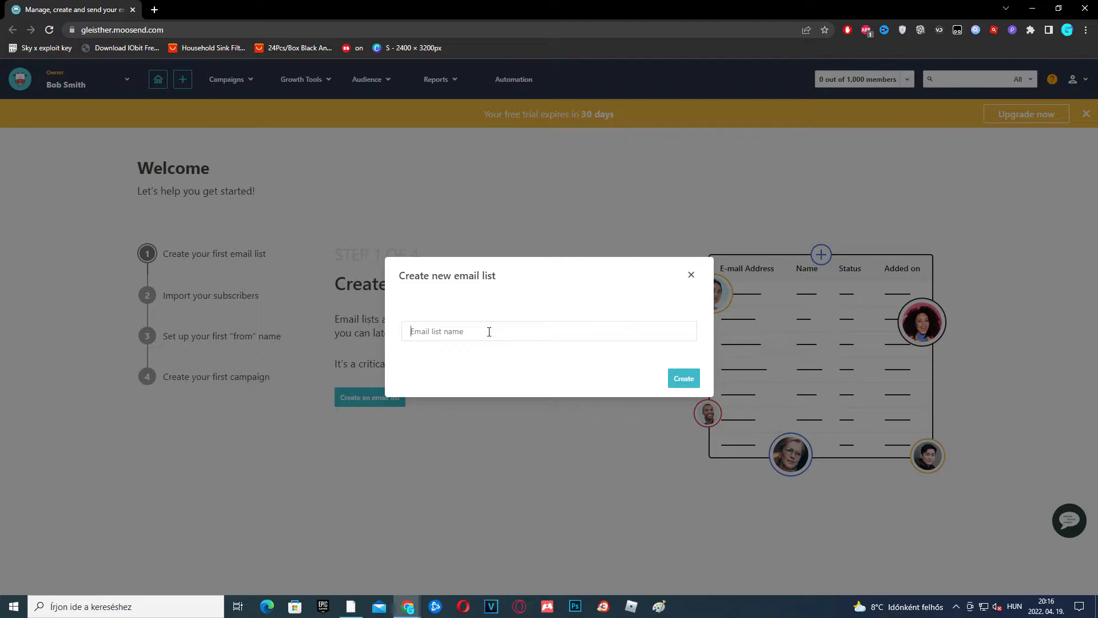
pyautogui.write("Bob's Crew")
pyautogui.click(673, 379)
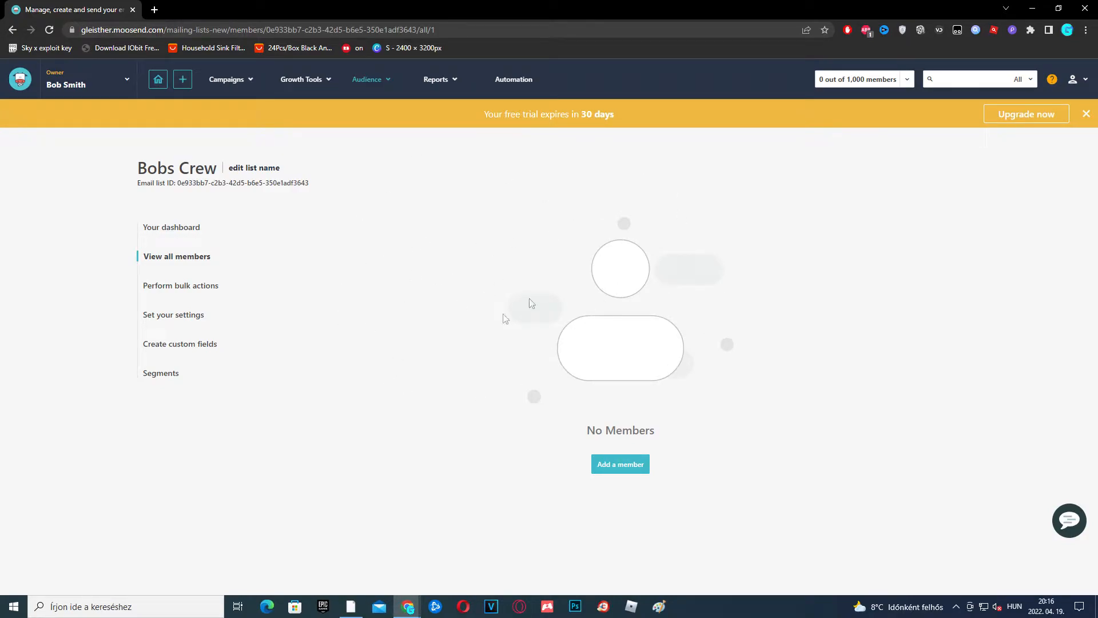
# Add a member with autofilled email and name, confirm email permission, and save
pyautogui.click(639, 467)
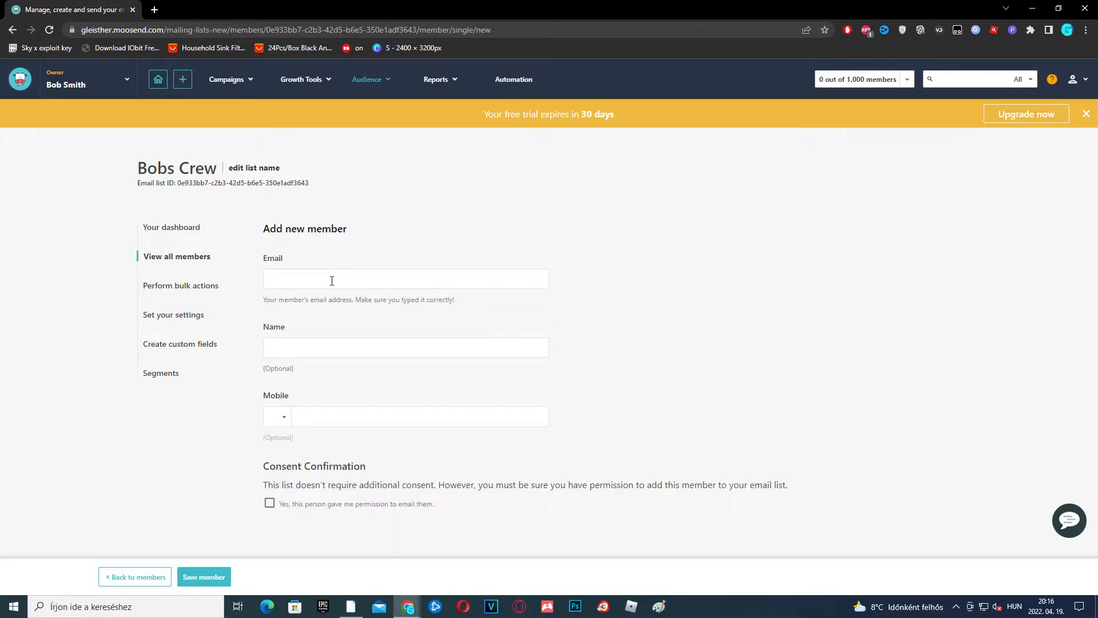
pyautogui.click(332, 281)
pyautogui.click(331, 305)
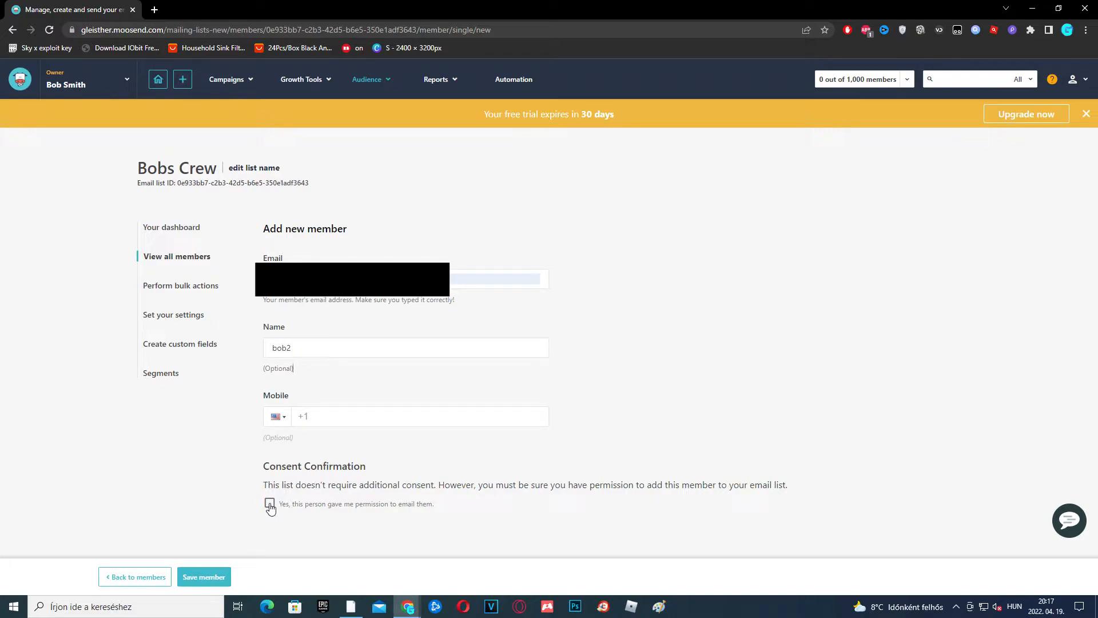
pyautogui.click(269, 504)
pyautogui.click(204, 577)
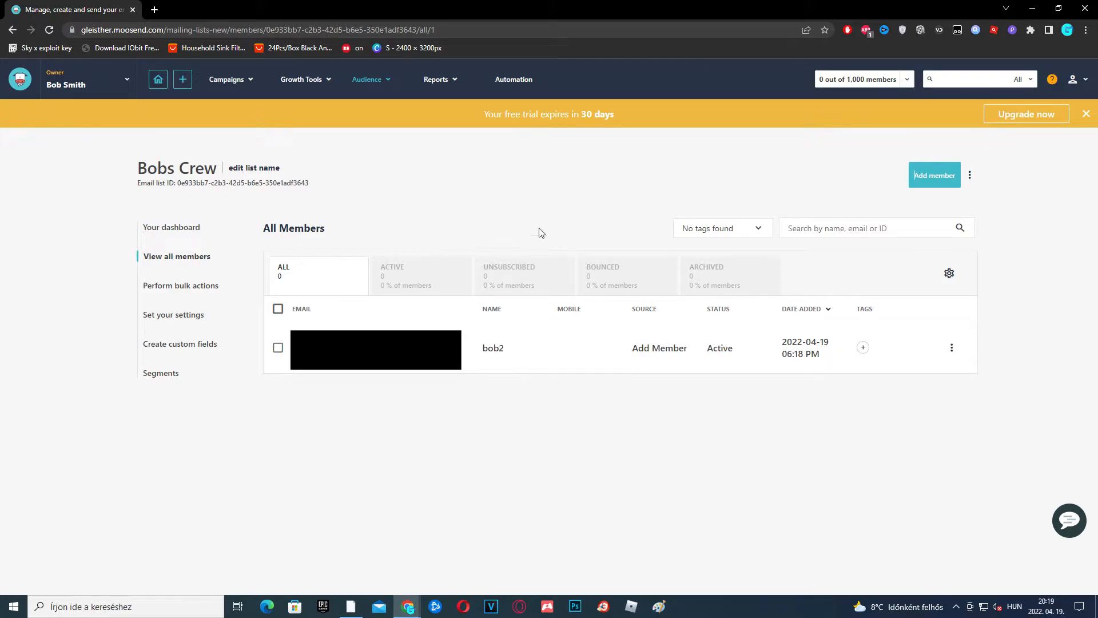
# Look over the list's bulk action options, then bring up the create-new menu
pyautogui.click(195, 285)
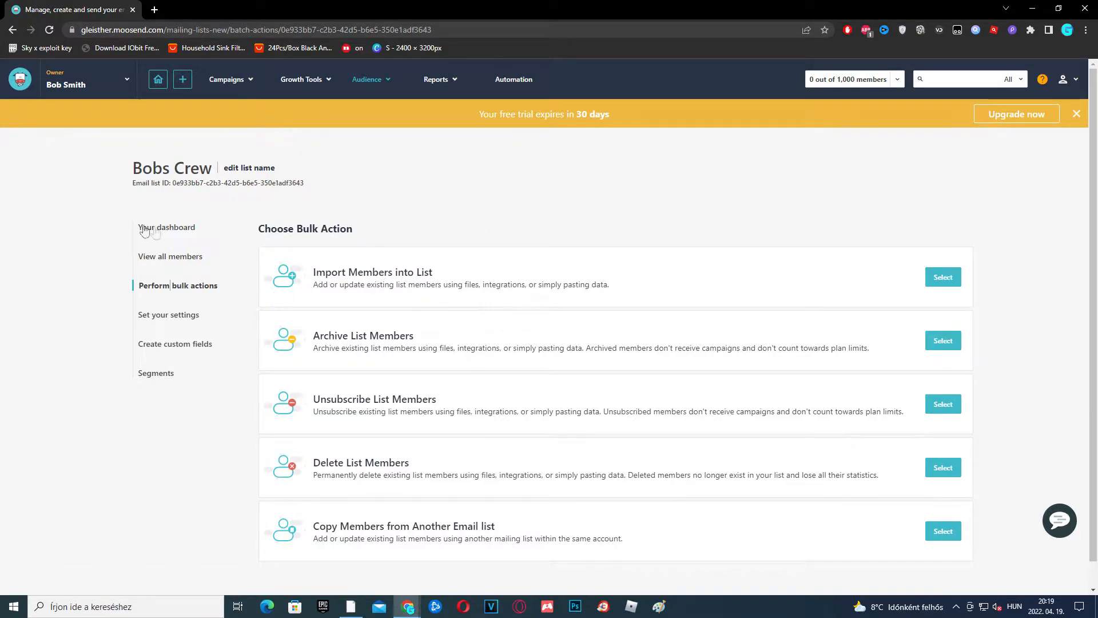
pyautogui.scroll(-1, 497, 304)
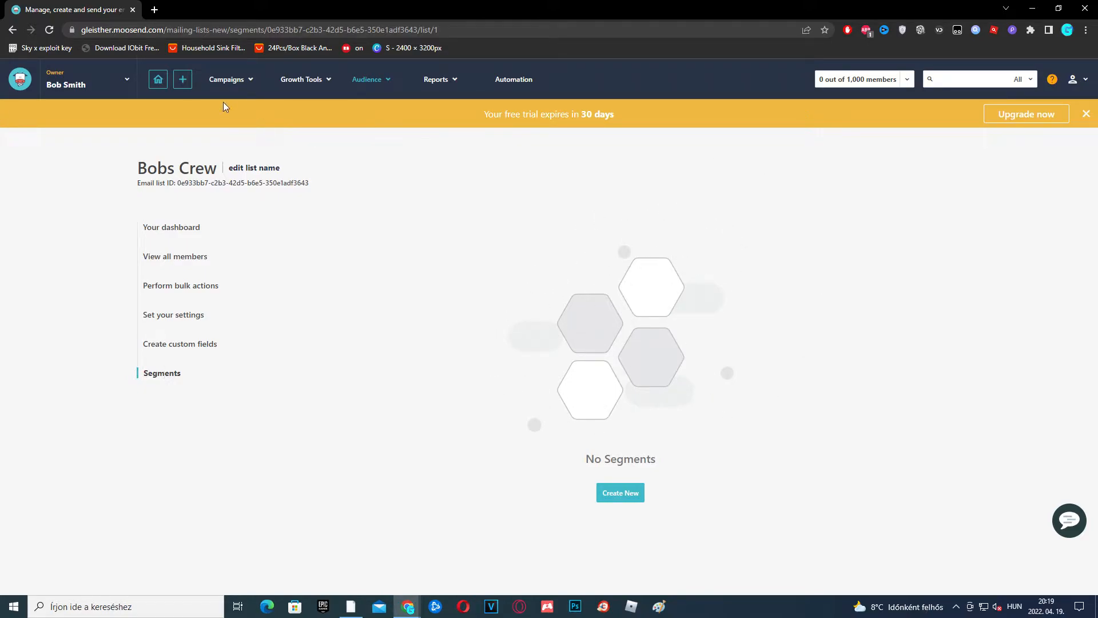
pyautogui.click(183, 82)
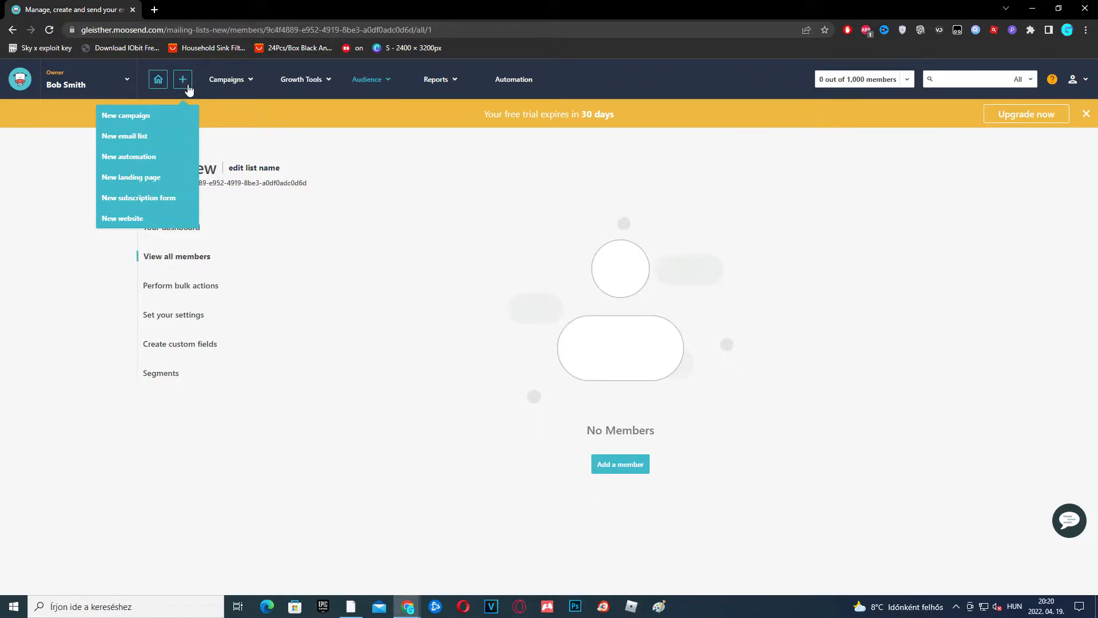
# Start a new campaign from the create-new menu
pyautogui.click(140, 117)
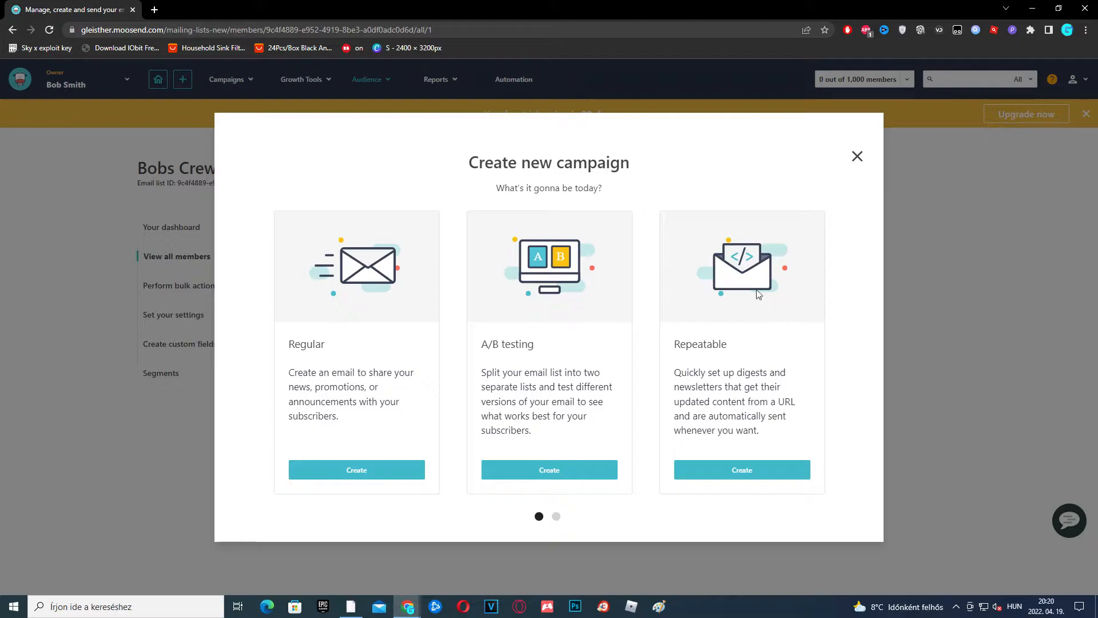
# Create a regular campaign named Bobs Newsletter and fill in its subject line
pyautogui.click(385, 469)
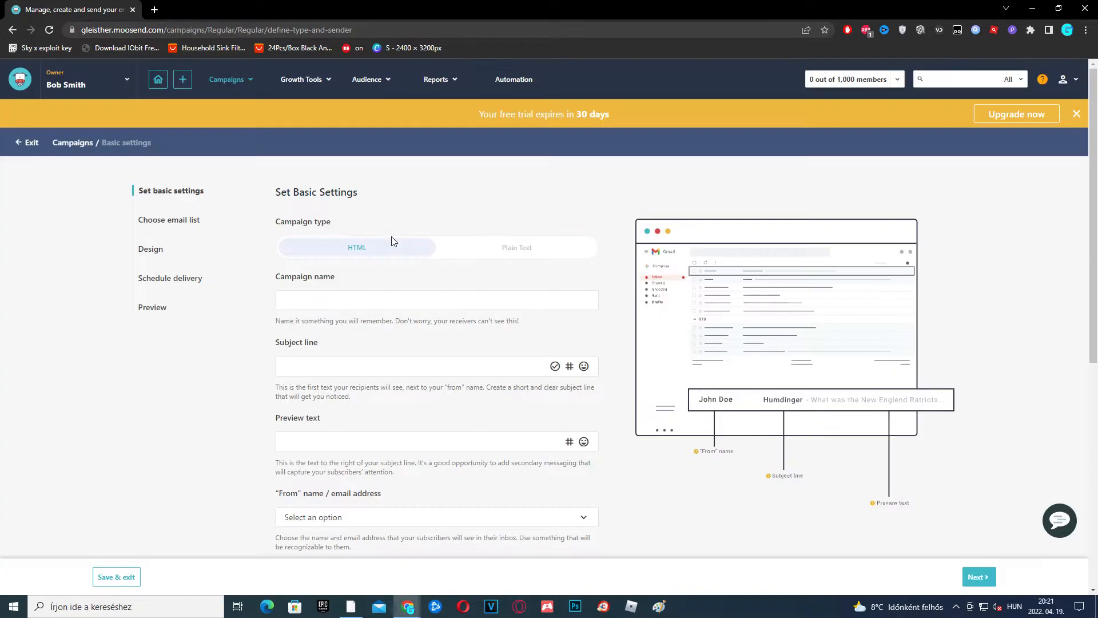
pyautogui.scroll(-2, 323, 366)
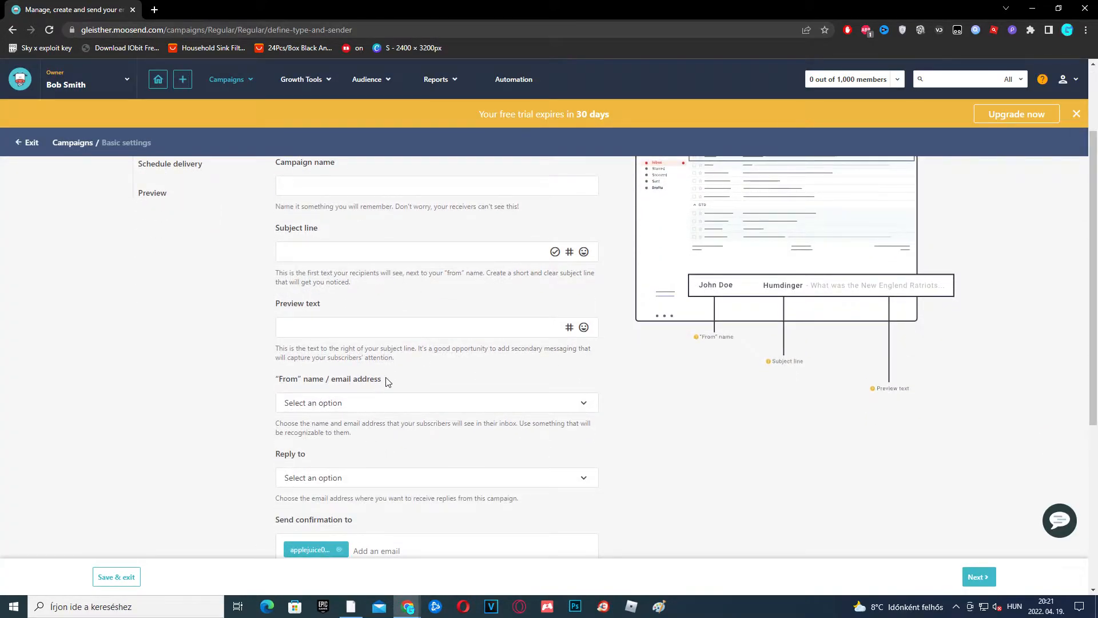
pyautogui.scroll(2, 392, 374)
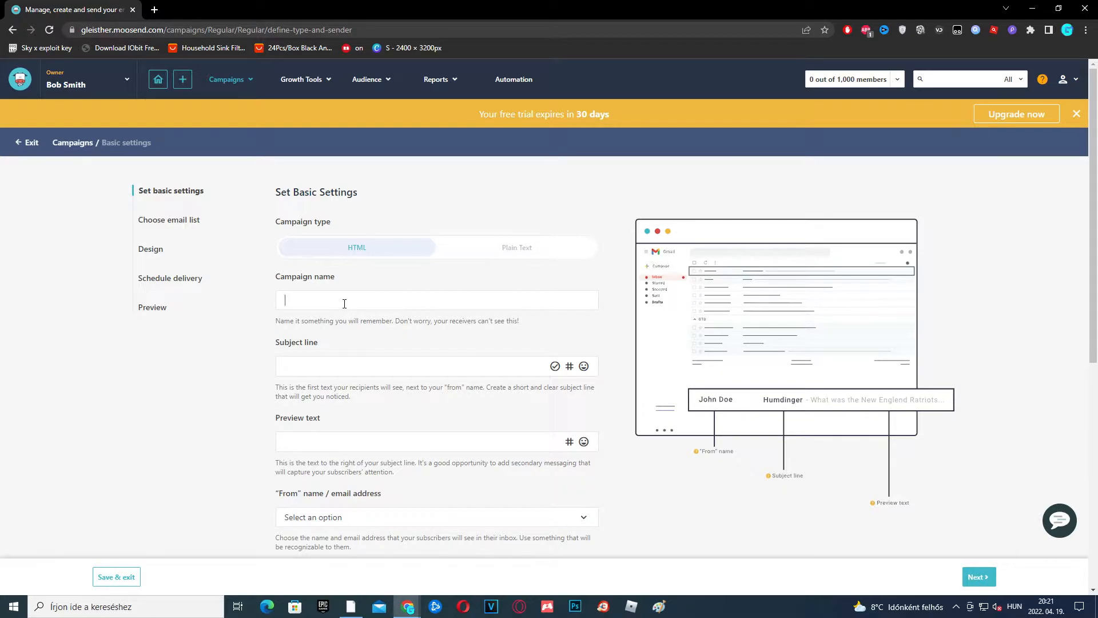
pyautogui.write('Bobs Newsletter')
pyautogui.scroll(-1, 378, 334)
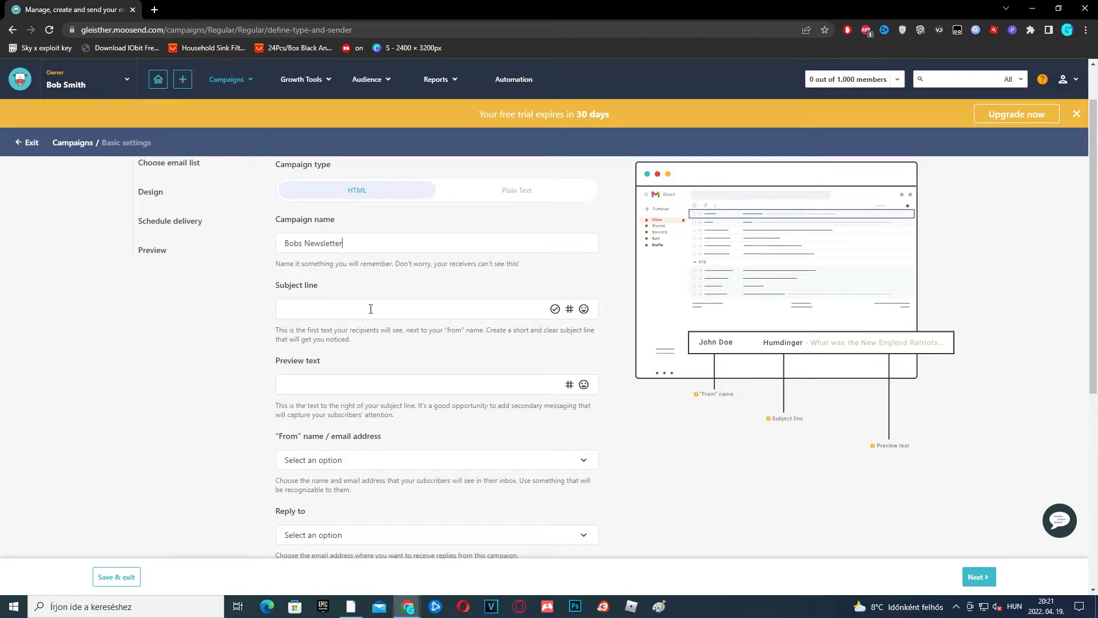
pyautogui.write("Hi It's me,Bob! Open me for a suprise...")
# Choose the From and Reply-to addresses, then proceed to the Choose Email List step
pyautogui.scroll(-2, 390, 440)
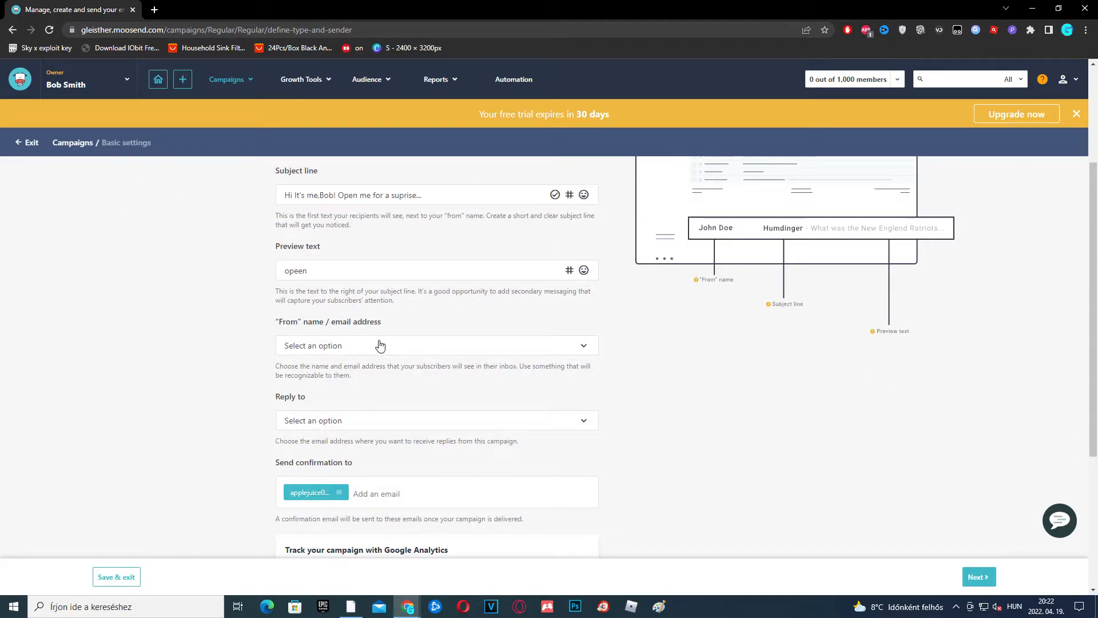
pyautogui.click(352, 351)
pyautogui.click(375, 372)
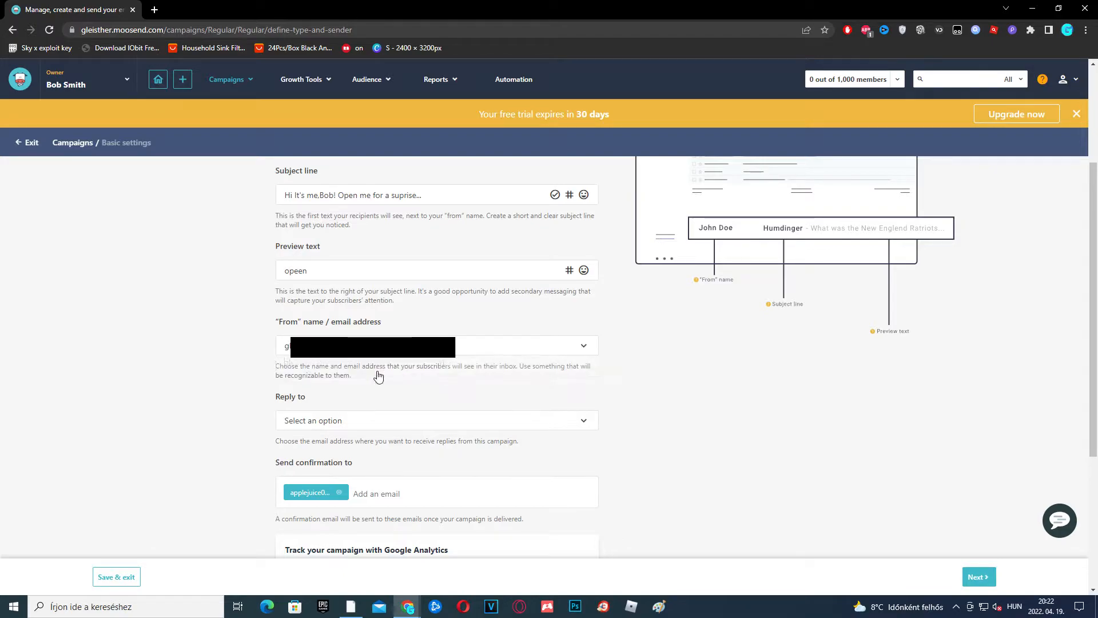
pyautogui.scroll(-1, 343, 360)
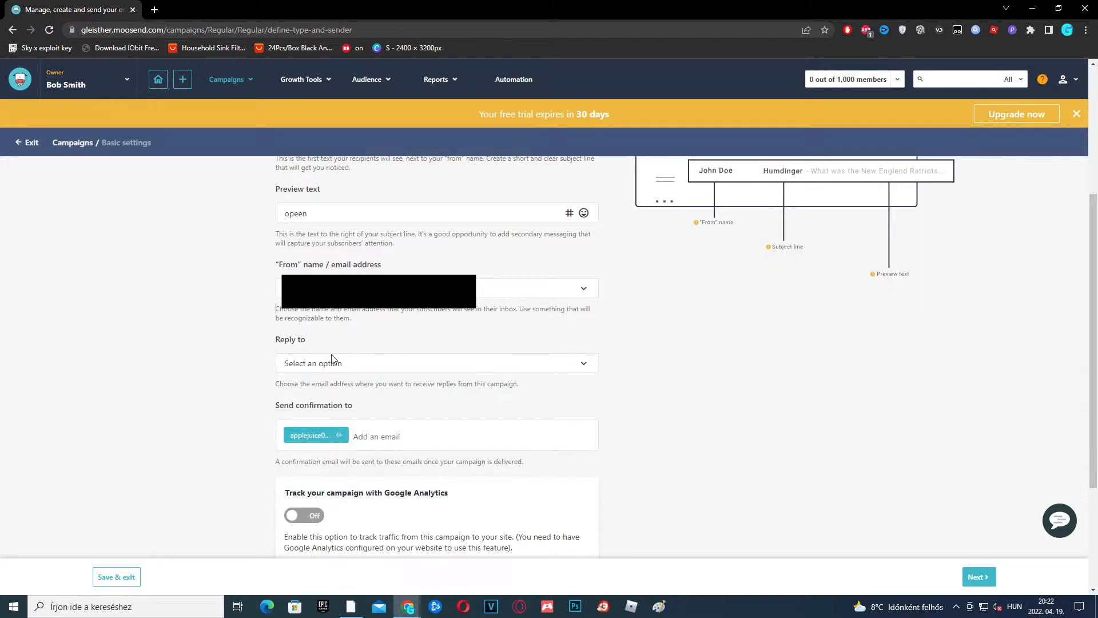
pyautogui.click(361, 368)
pyautogui.click(333, 388)
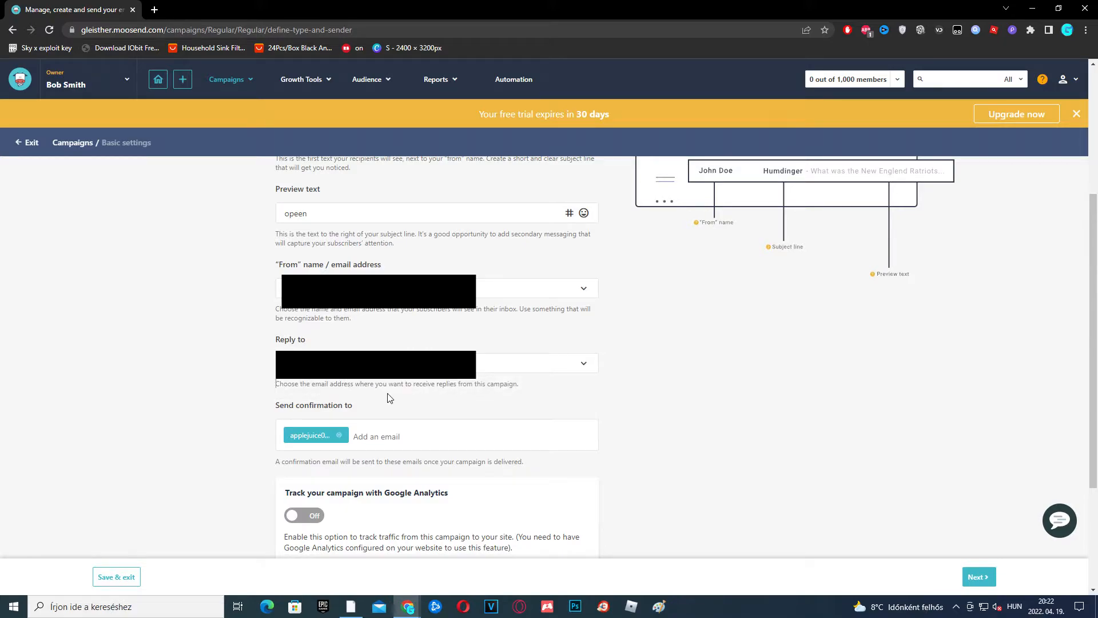
pyautogui.scroll(-3, 366, 326)
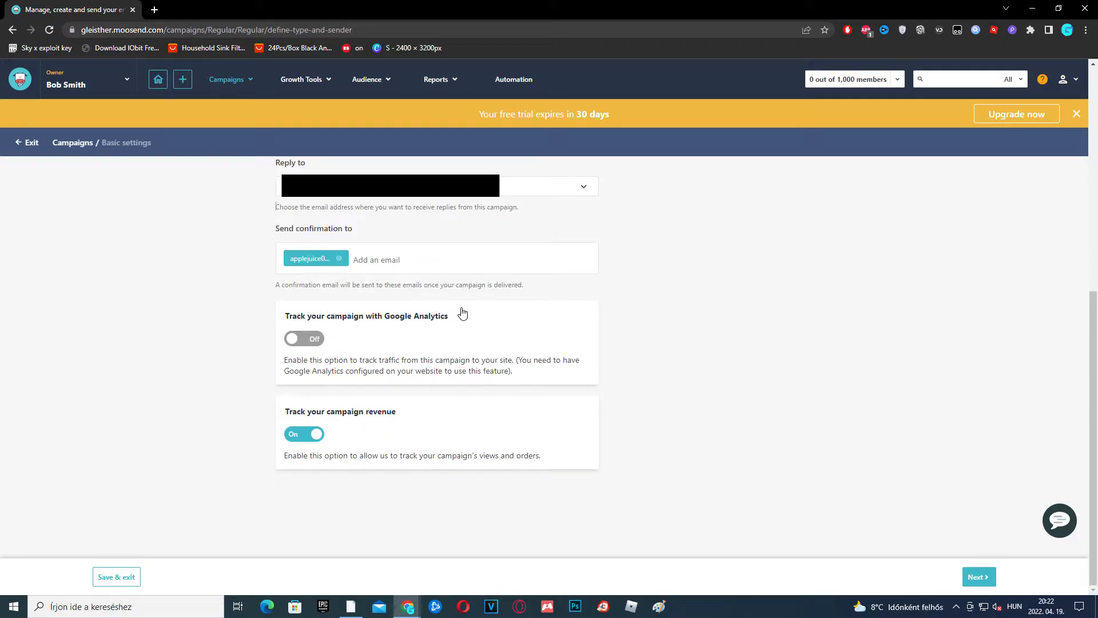
pyautogui.click(1063, 80)
# Select the second Bobs Crew list as recipients and advance to the Design step
pyautogui.click(983, 580)
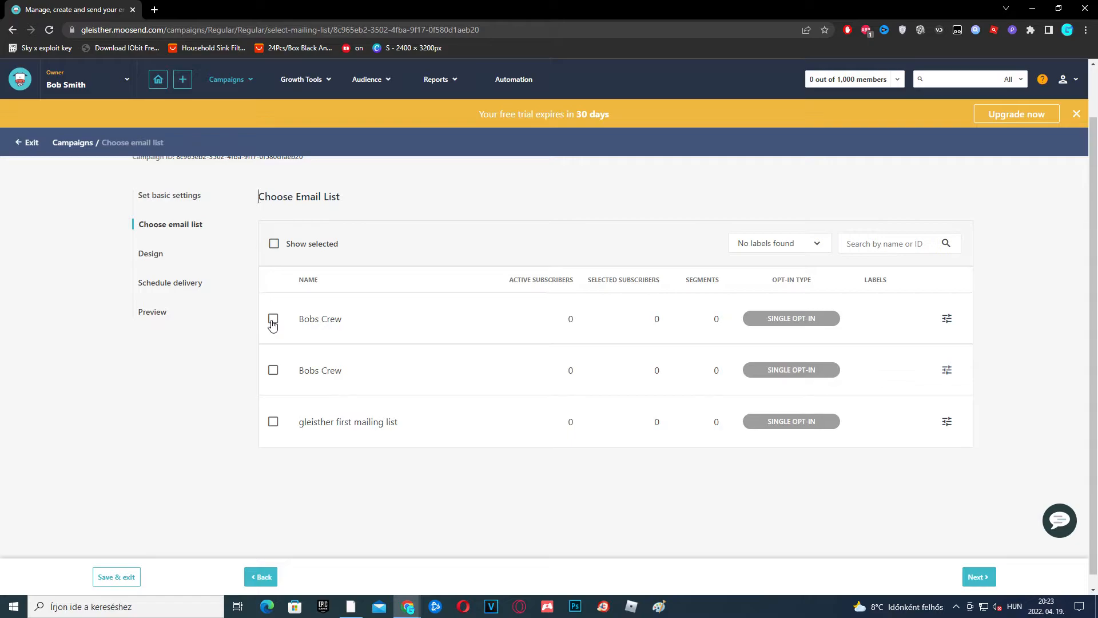
pyautogui.click(273, 369)
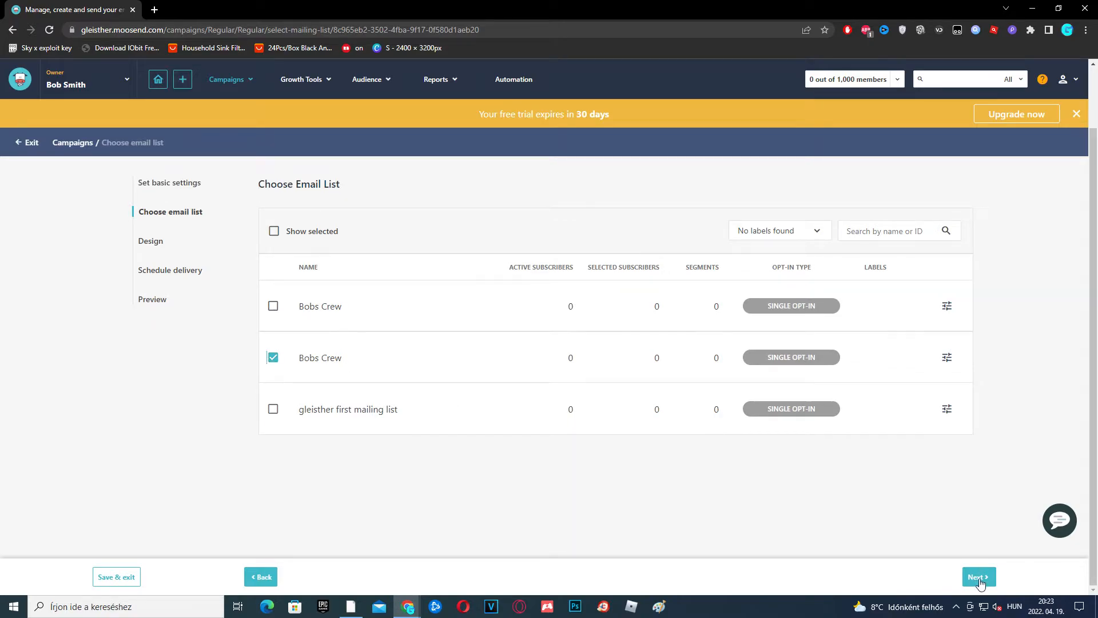
pyautogui.click(978, 578)
pyautogui.scroll(-4, 382, 302)
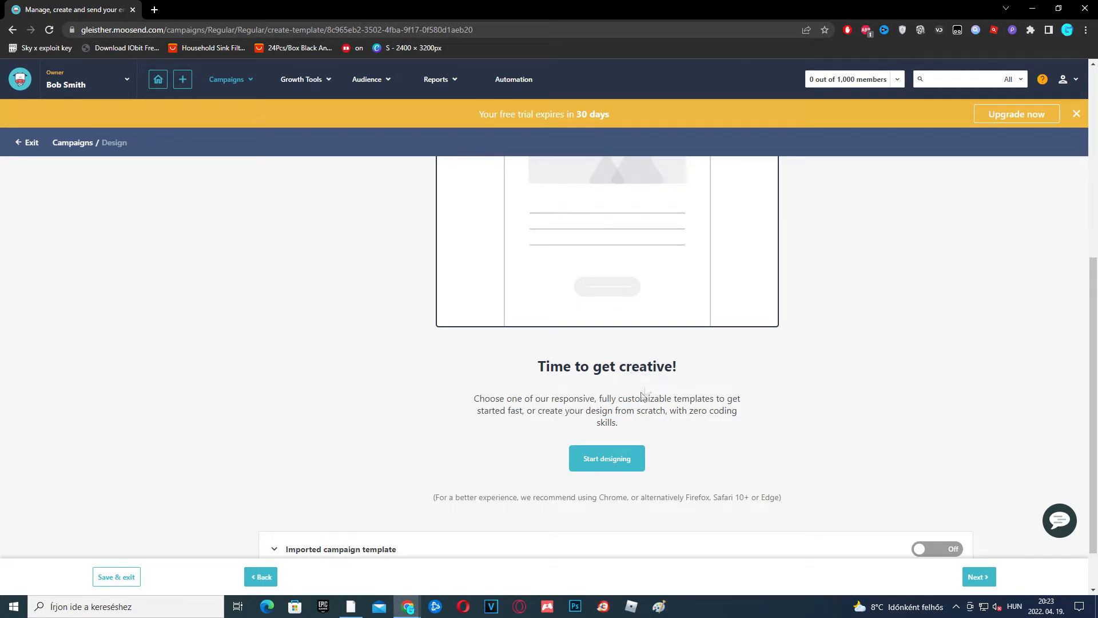
# Start designing the email and browse the Template Library's Christmas, RSS and E-Commerce templates
pyautogui.scroll(-1, 717, 389)
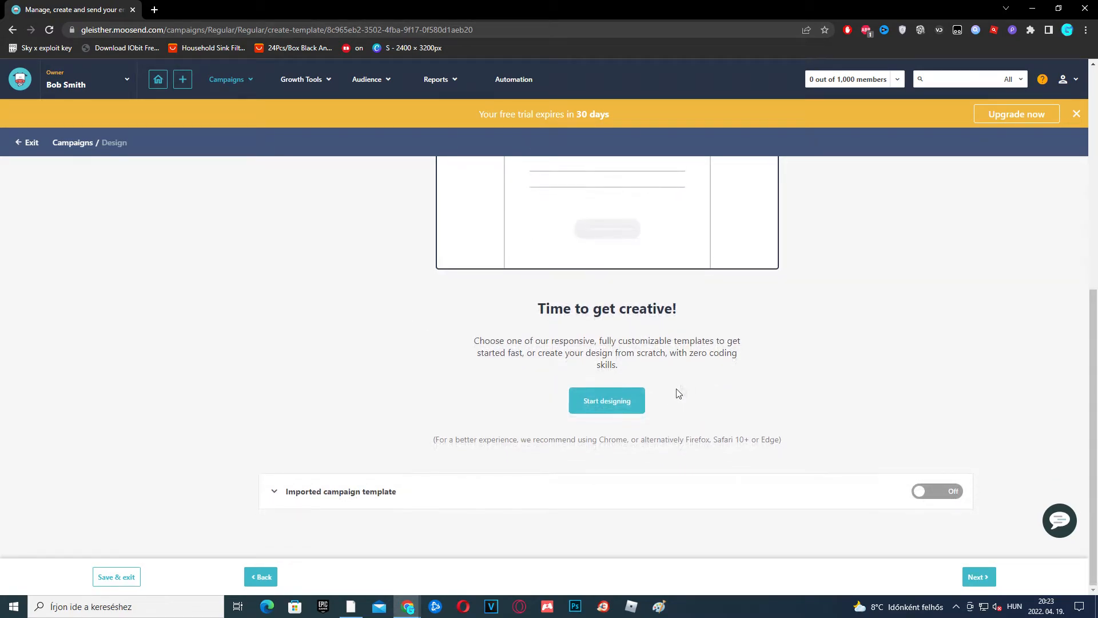
pyautogui.click(623, 407)
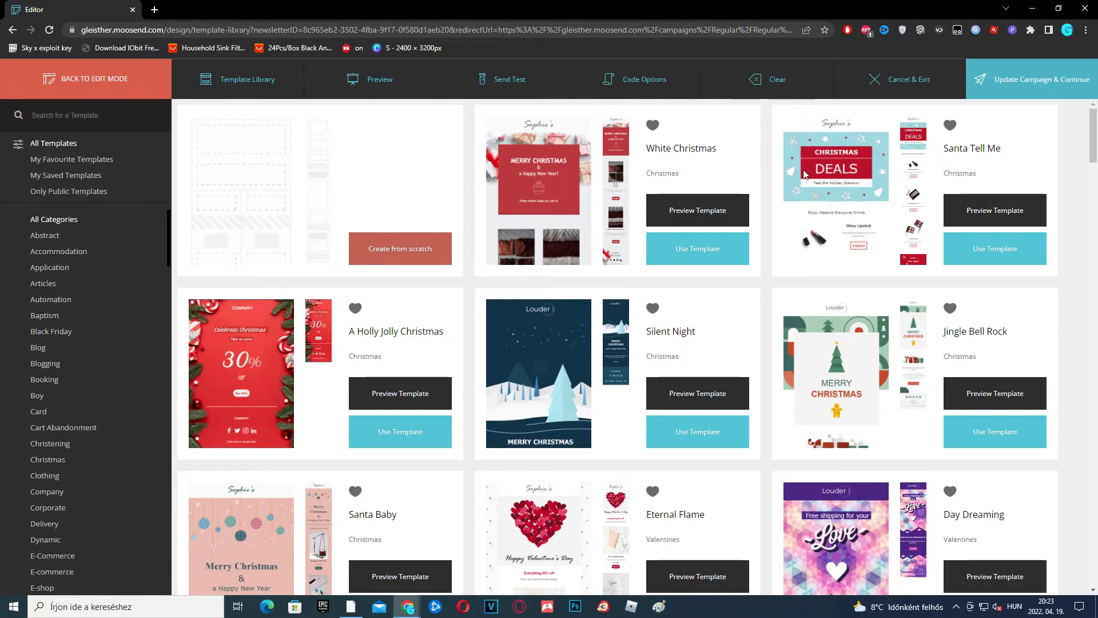
pyautogui.click(248, 83)
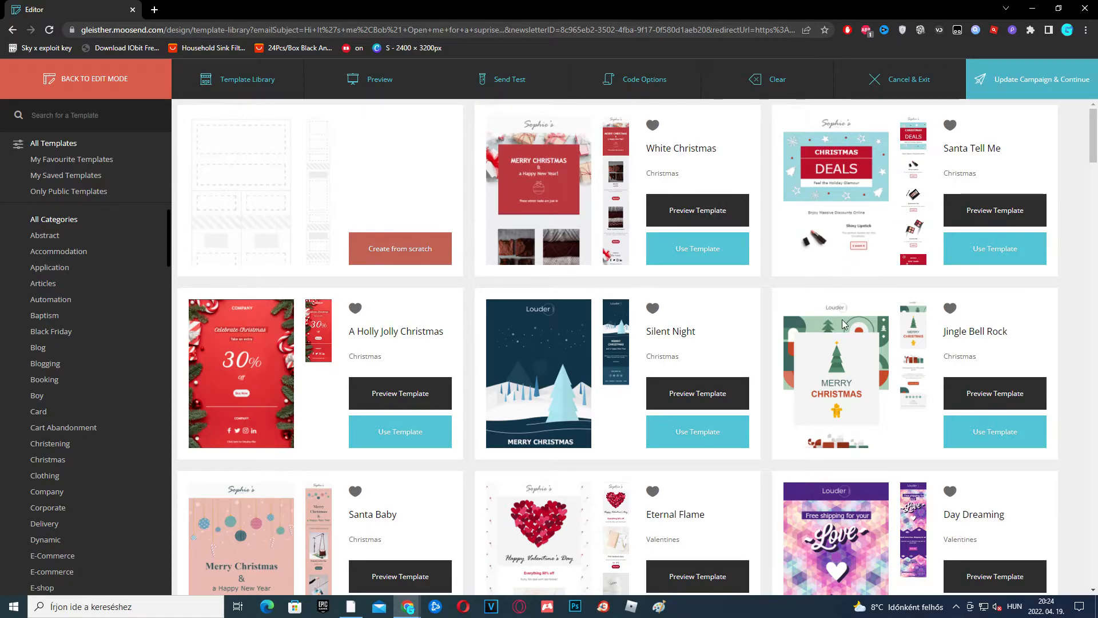
pyautogui.scroll(-5, 502, 290)
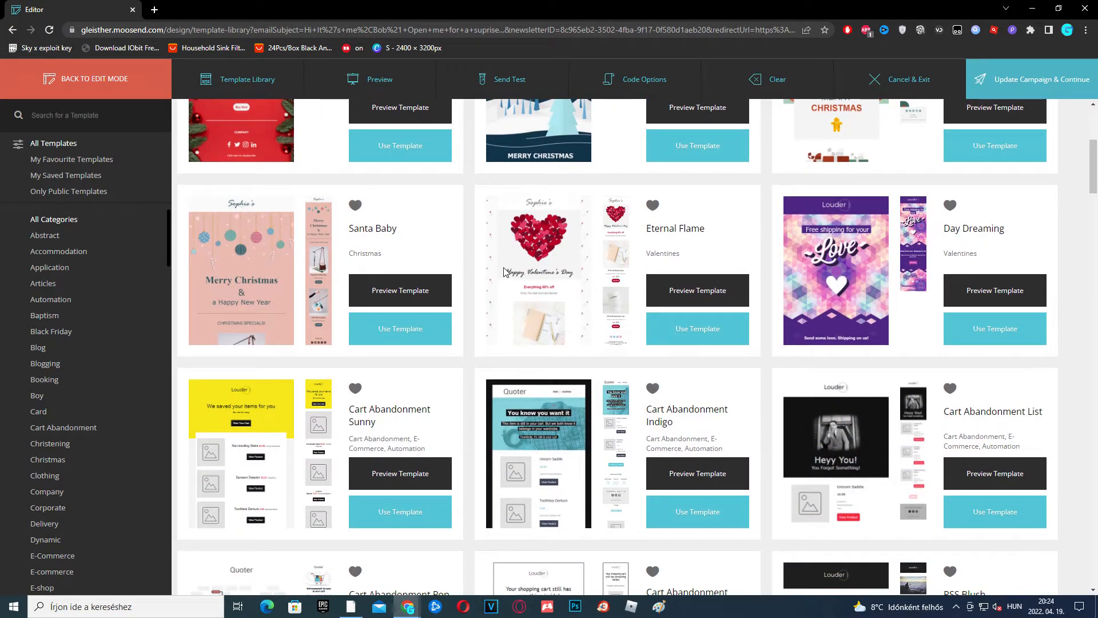
pyautogui.scroll(-8, 526, 283)
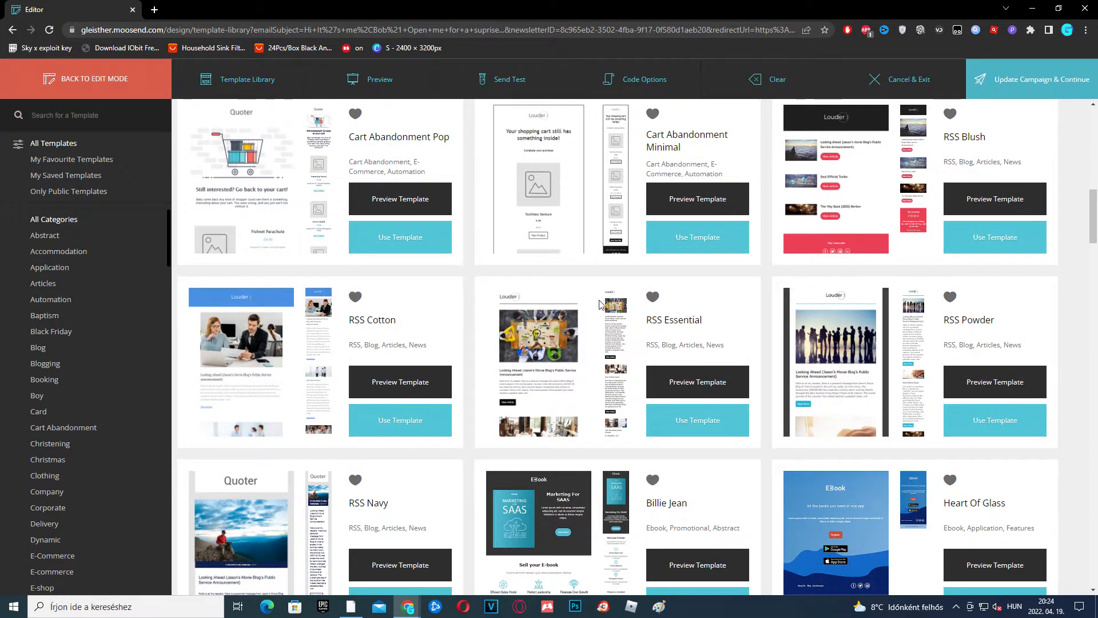
pyautogui.scroll(-6, 598, 304)
pyautogui.scroll(-8, 568, 304)
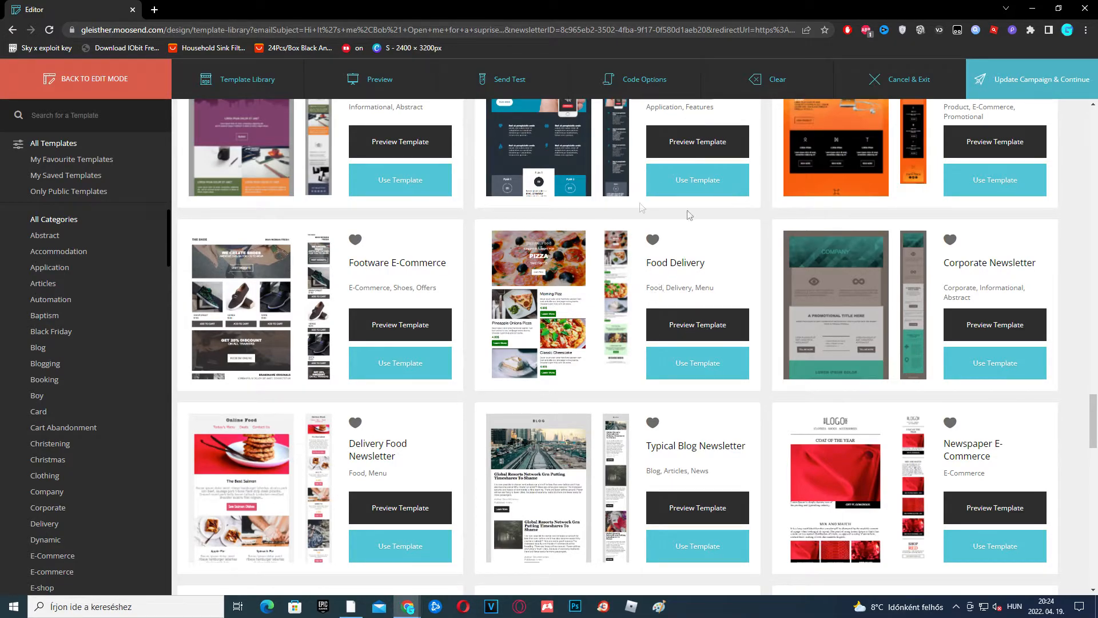
# Load the Food Delivery template into the email editor
pyautogui.click(698, 374)
pyautogui.click(697, 221)
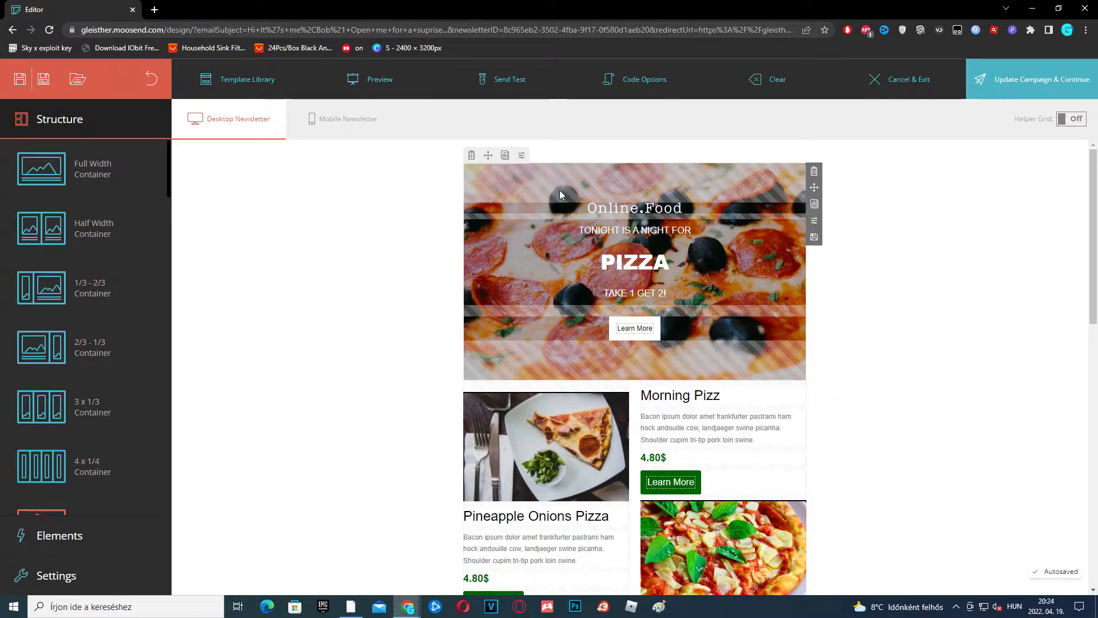
pyautogui.moveTo(510, 178)
pyautogui.mouseDown()
pyautogui.moveTo(499, 353)
pyautogui.moveTo(516, 279)
pyautogui.moveTo(516, 179)
pyautogui.mouseUp()
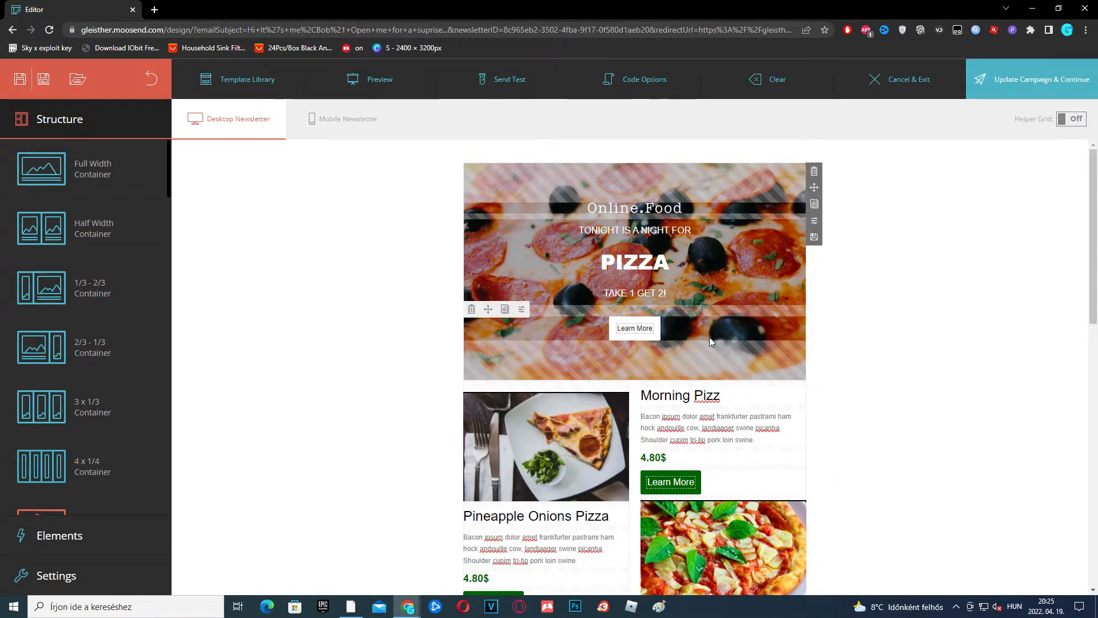
# Preview the newsletter in Mobile view, then return to the Desktop version
pyautogui.click(338, 135)
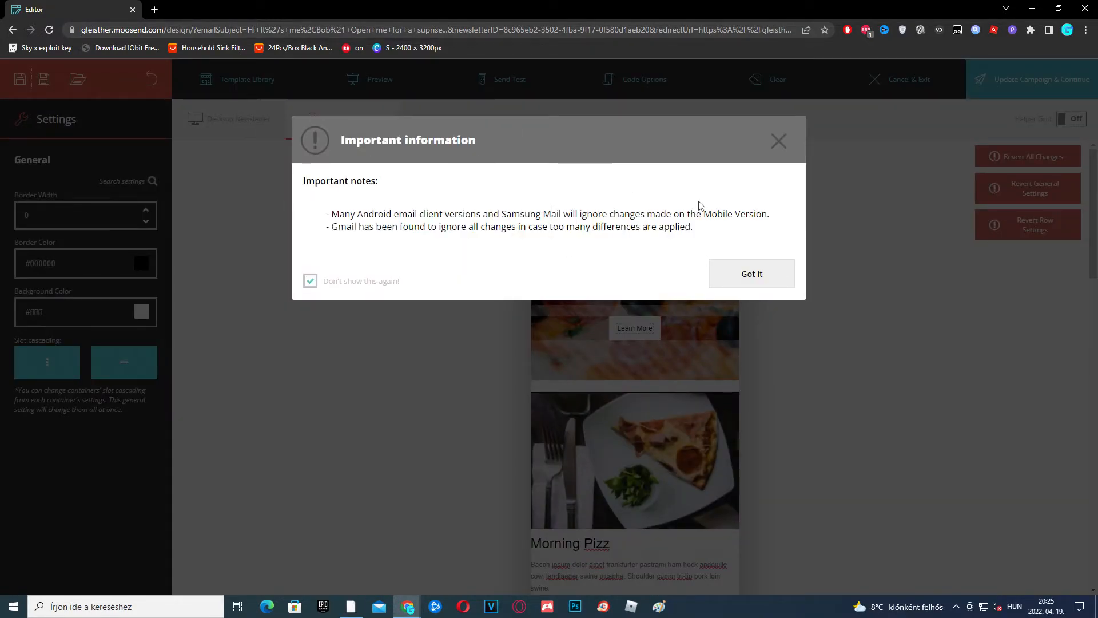
pyautogui.click(764, 285)
pyautogui.scroll(-15, 641, 430)
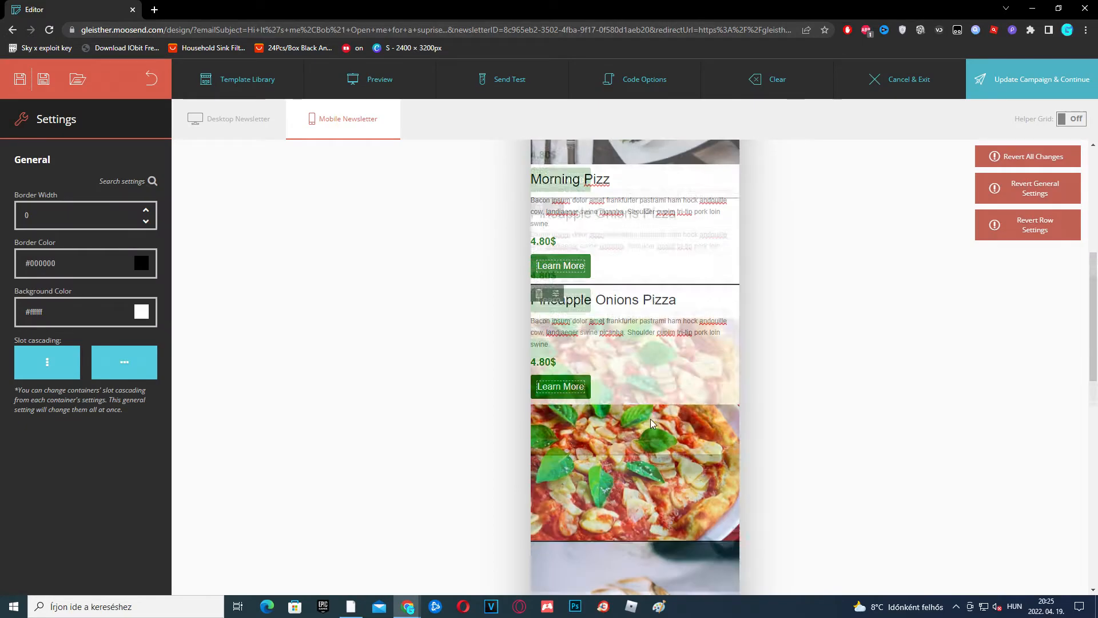
pyautogui.scroll(-5, 641, 430)
pyautogui.scroll(10, 634, 412)
pyautogui.scroll(3, 634, 405)
pyautogui.click(239, 131)
# Delete the pizza-slice image beside Morning Pizz, leaving an empty cell
pyautogui.scroll(-2, 702, 426)
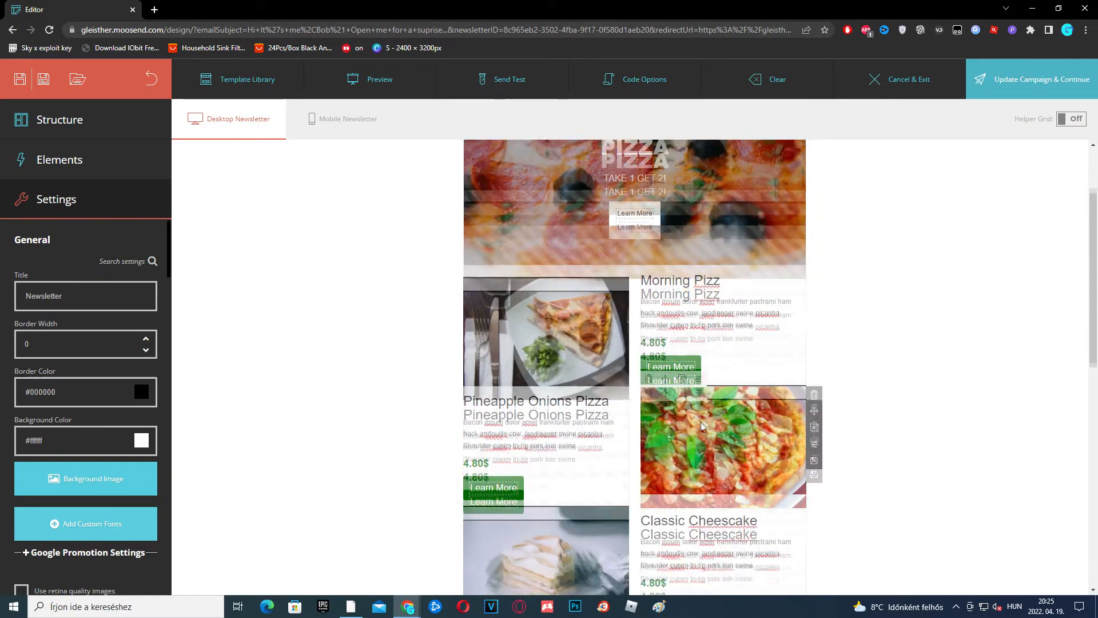
pyautogui.moveTo(572, 274); pyautogui.dragTo(565, 334)
pyautogui.click(470, 216)
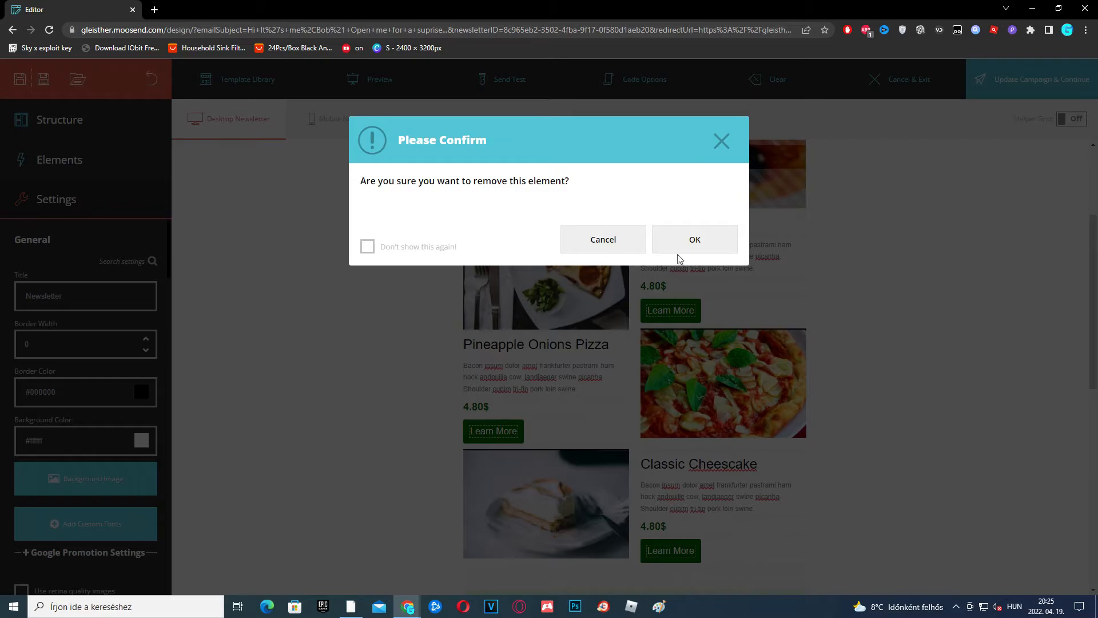
pyautogui.click(692, 239)
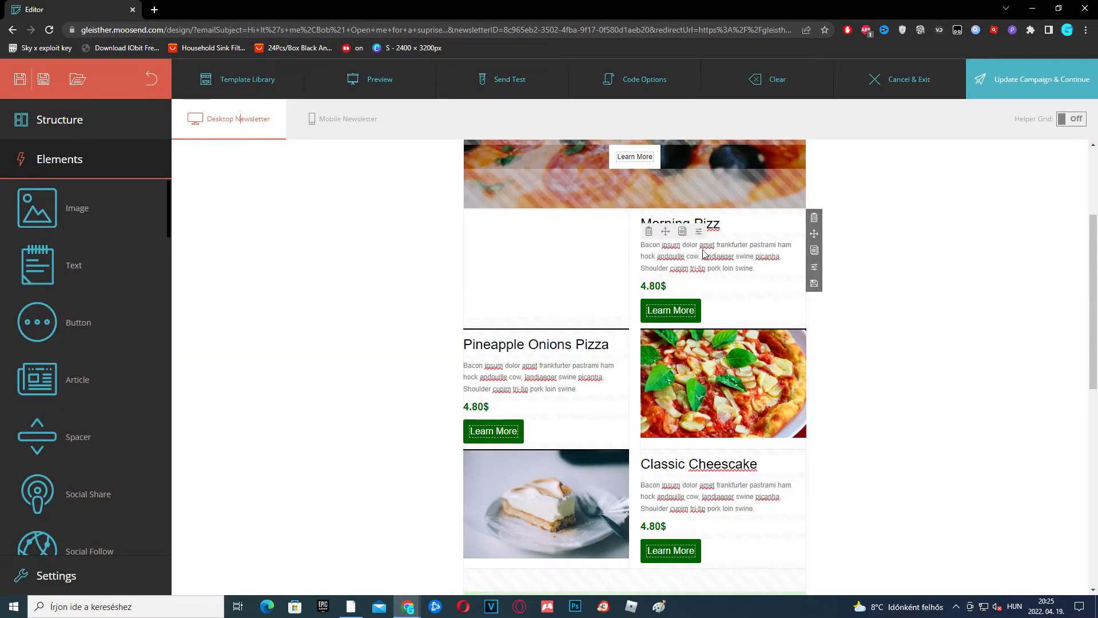
pyautogui.moveTo(767, 245)
pyautogui.mouseDown()
pyautogui.moveTo(769, 305)
pyautogui.moveTo(750, 248)
pyautogui.mouseUp()
pyautogui.scroll(-4, 77, 405)
pyautogui.scroll(5, 80, 218)
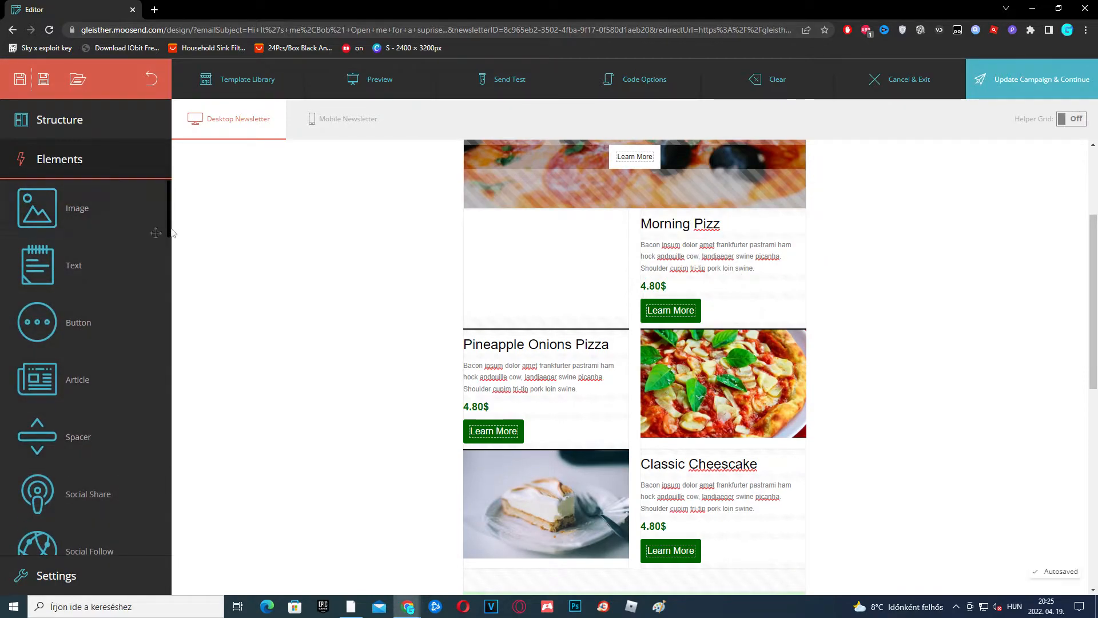
pyautogui.scroll(-9, 632, 329)
pyautogui.scroll(9, 595, 308)
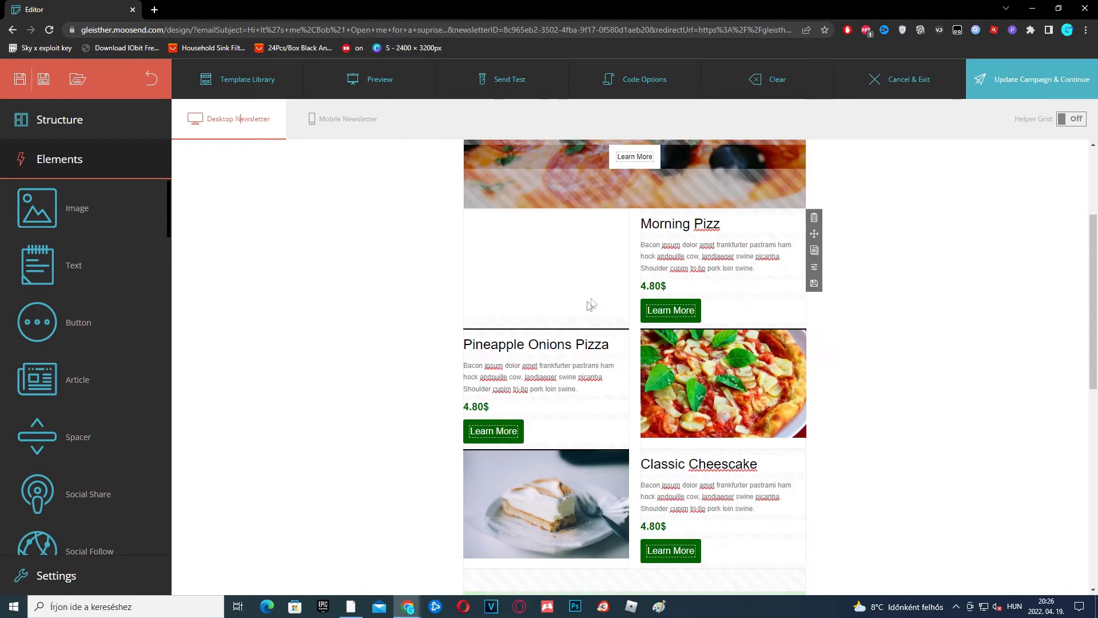
pyautogui.scroll(-9, 588, 307)
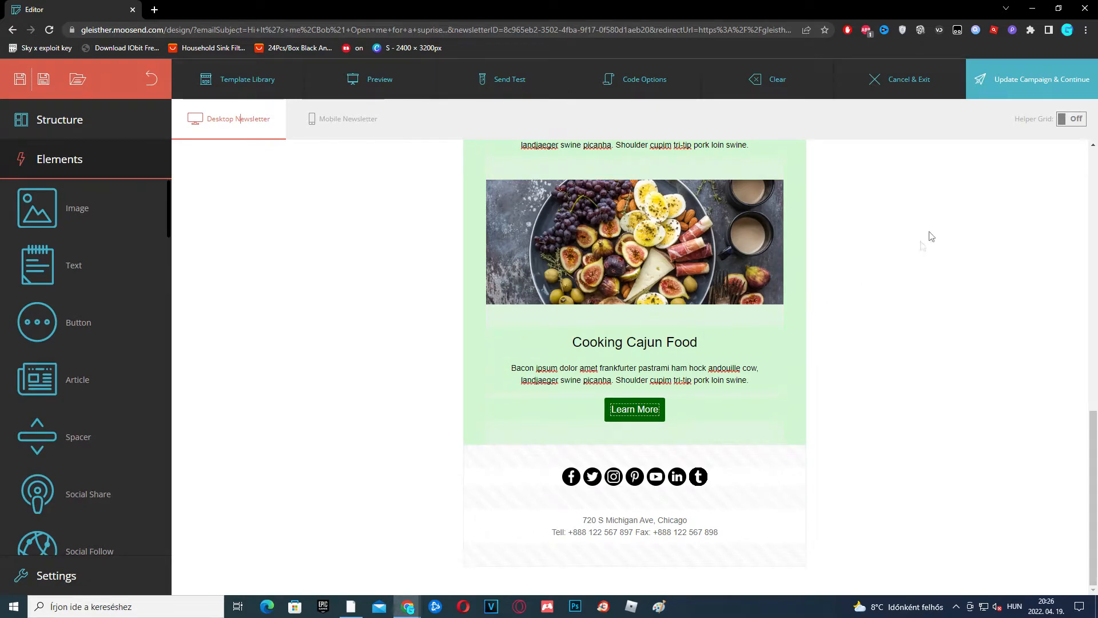
# Finish the design, confirm the autosave, and advance to Schedule Delivery
pyautogui.click(1035, 79)
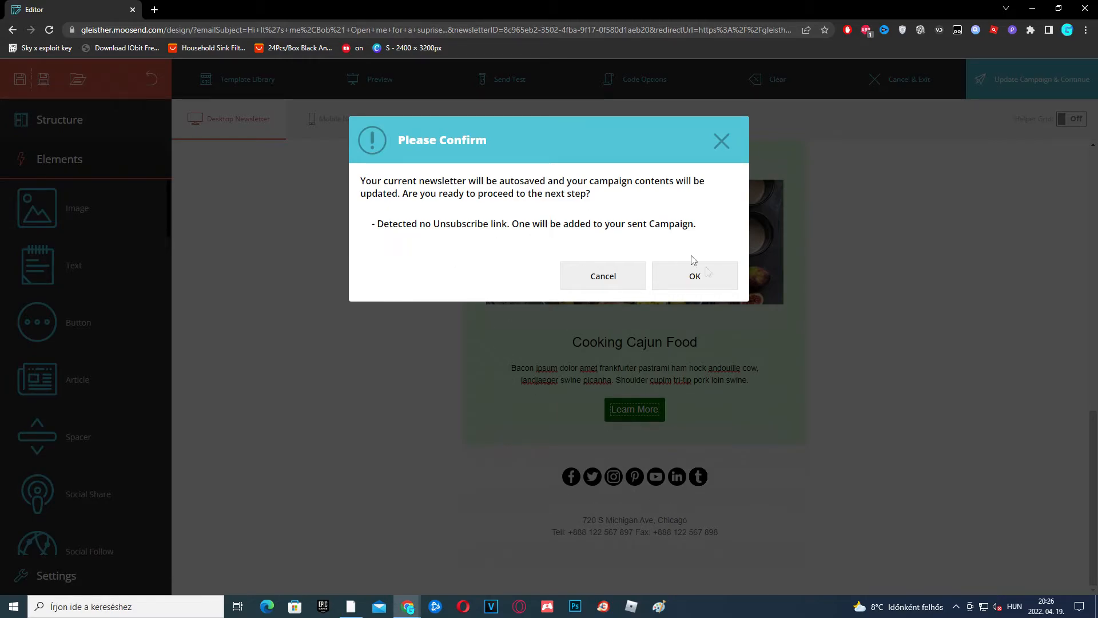
pyautogui.click(710, 282)
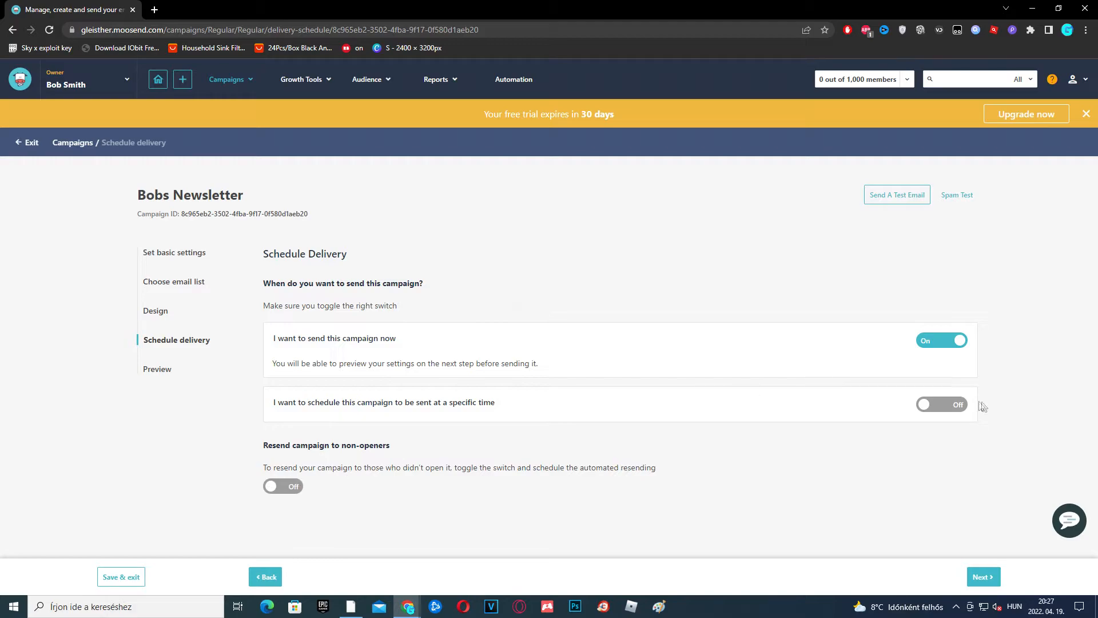
# Review the Bobs Newsletter preview summary and send it immediately to Bobs Crew
pyautogui.click(997, 584)
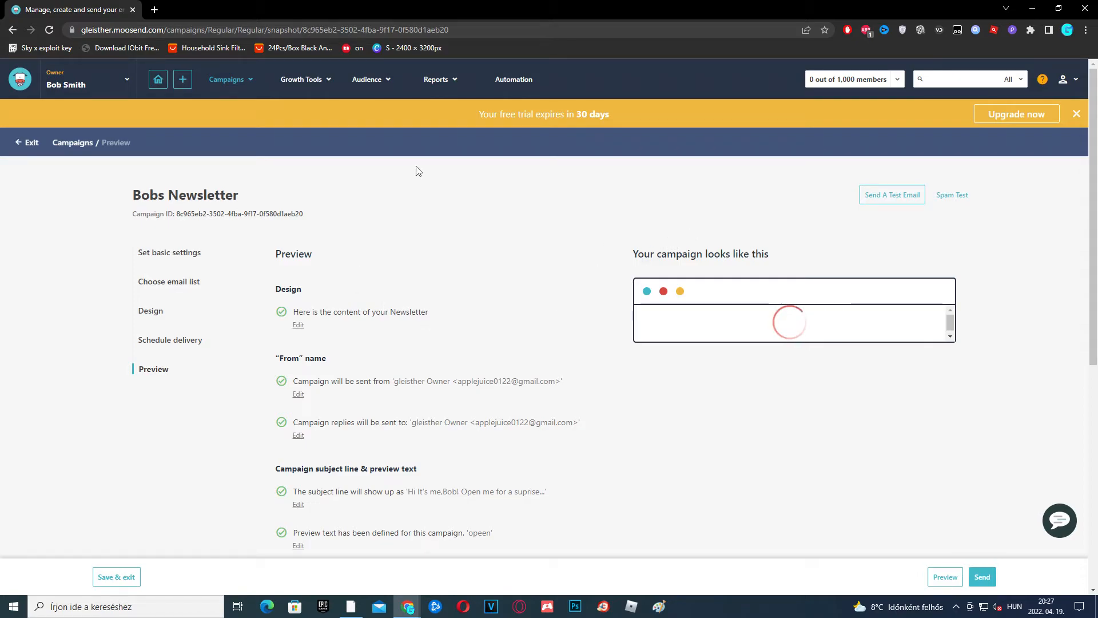
pyautogui.scroll(-1, 548, 316)
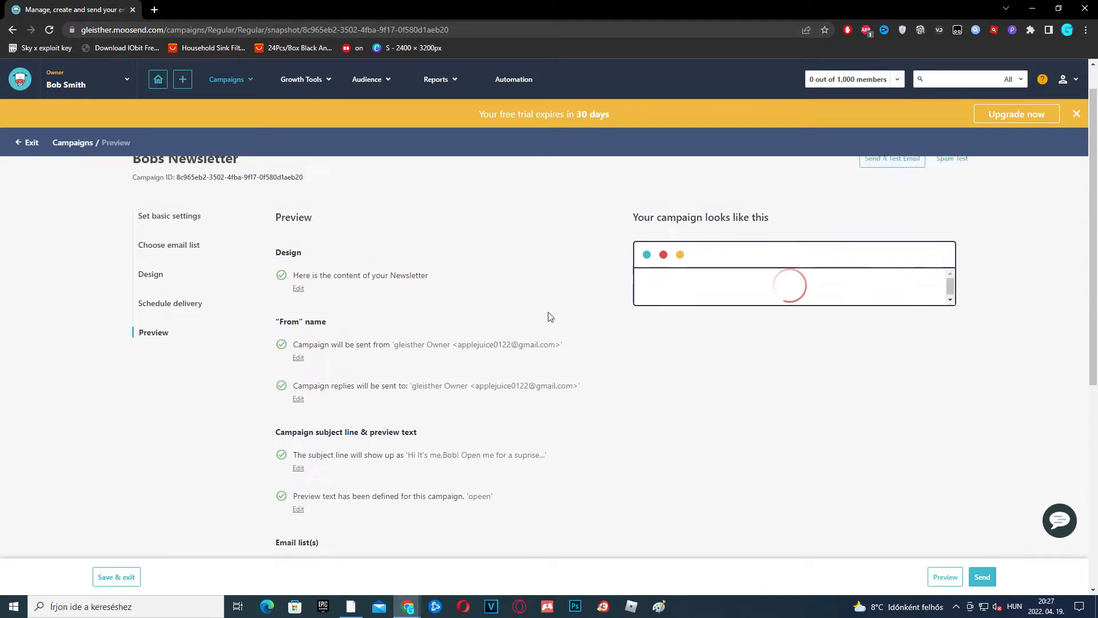
pyautogui.scroll(-6, 548, 316)
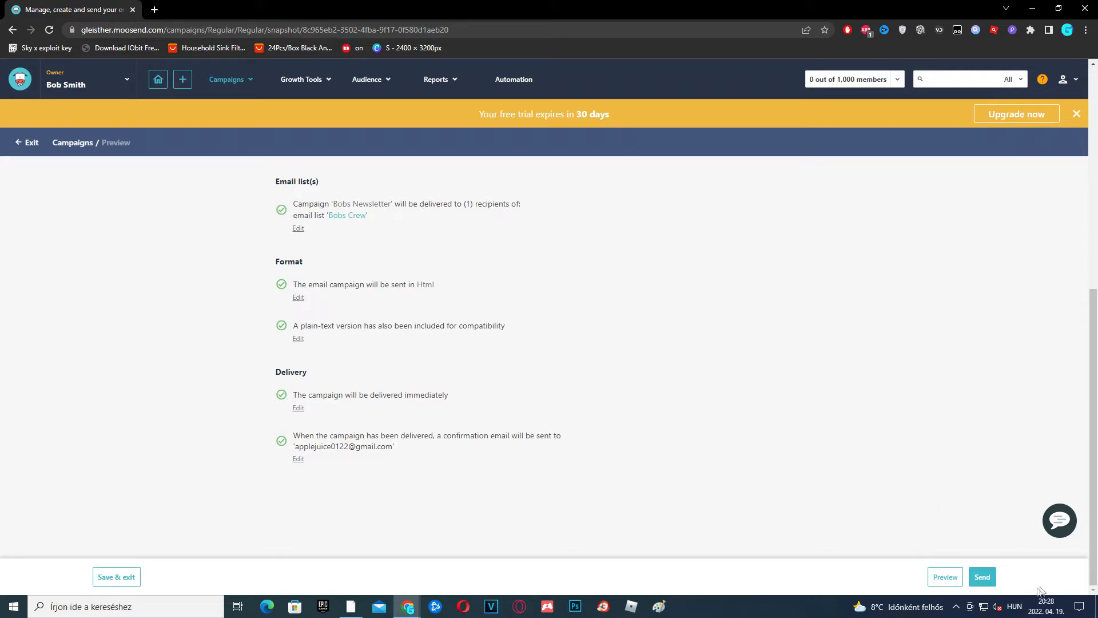
pyautogui.click(990, 578)
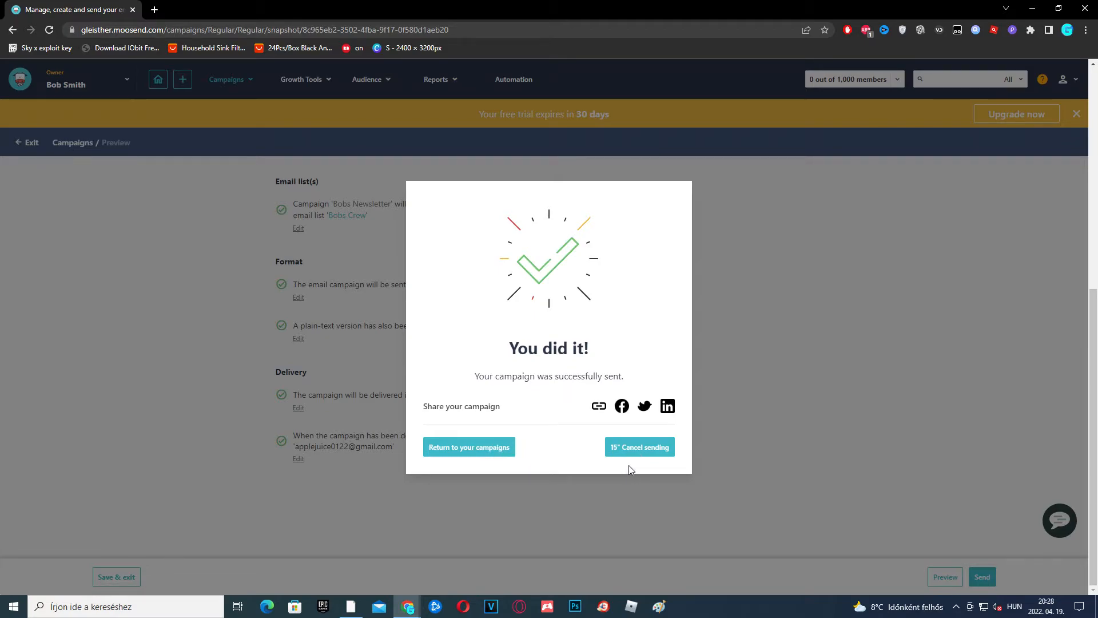
# Return to the Campaigns list and bring up the + create menu
pyautogui.click(479, 452)
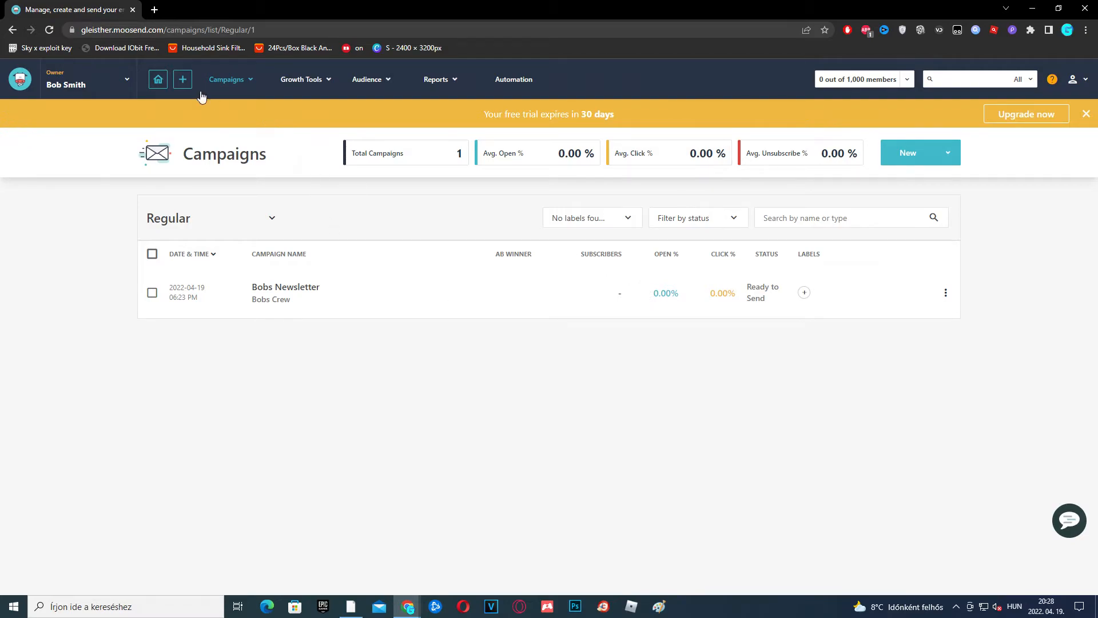
pyautogui.click(184, 83)
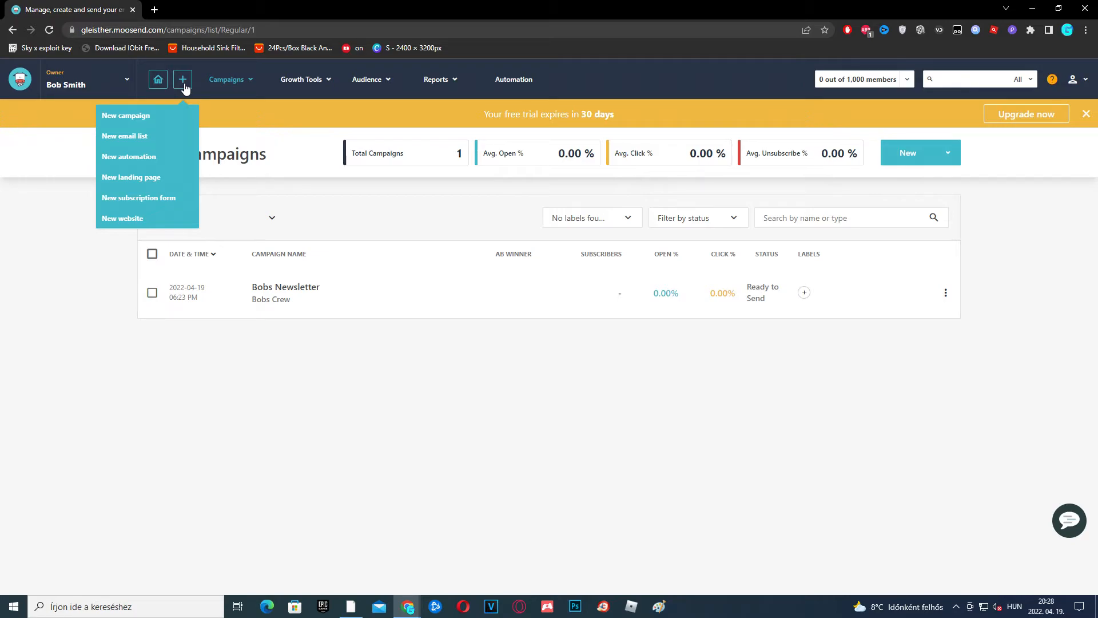
# Choose New automation and browse recipes like Abandoned cart and Welcome email sequence
pyautogui.click(153, 163)
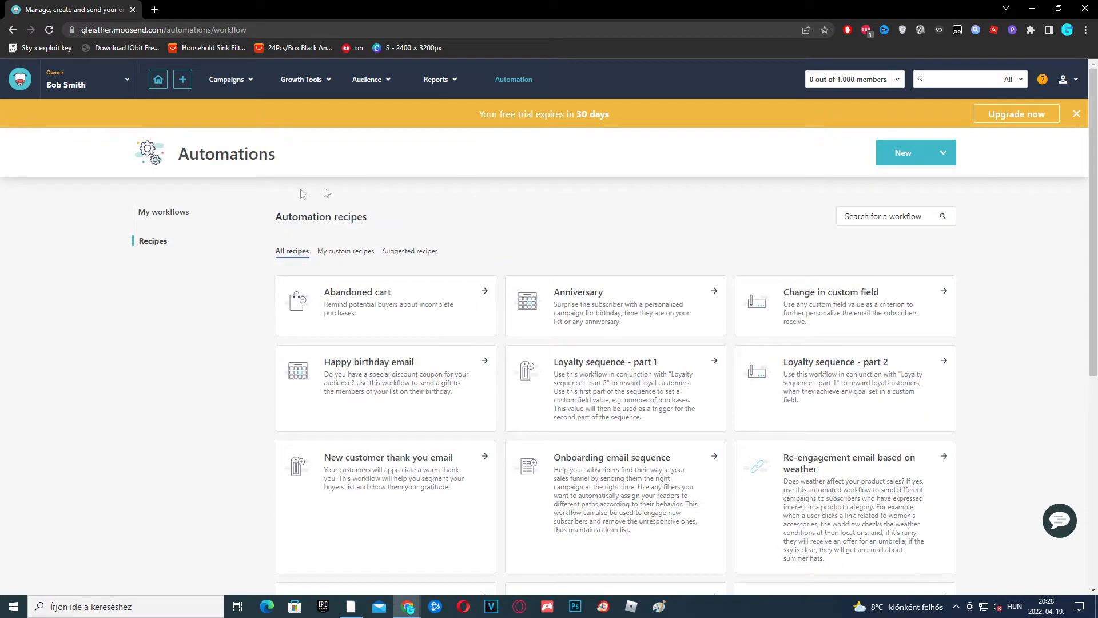
pyautogui.scroll(-2, 452, 225)
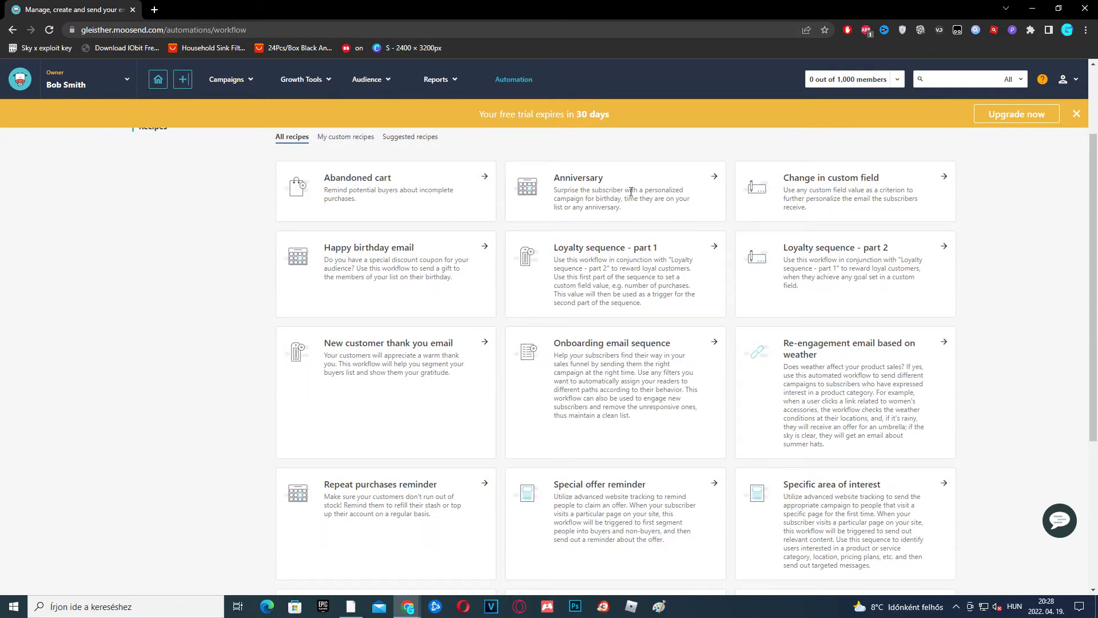
pyautogui.scroll(-2, 625, 331)
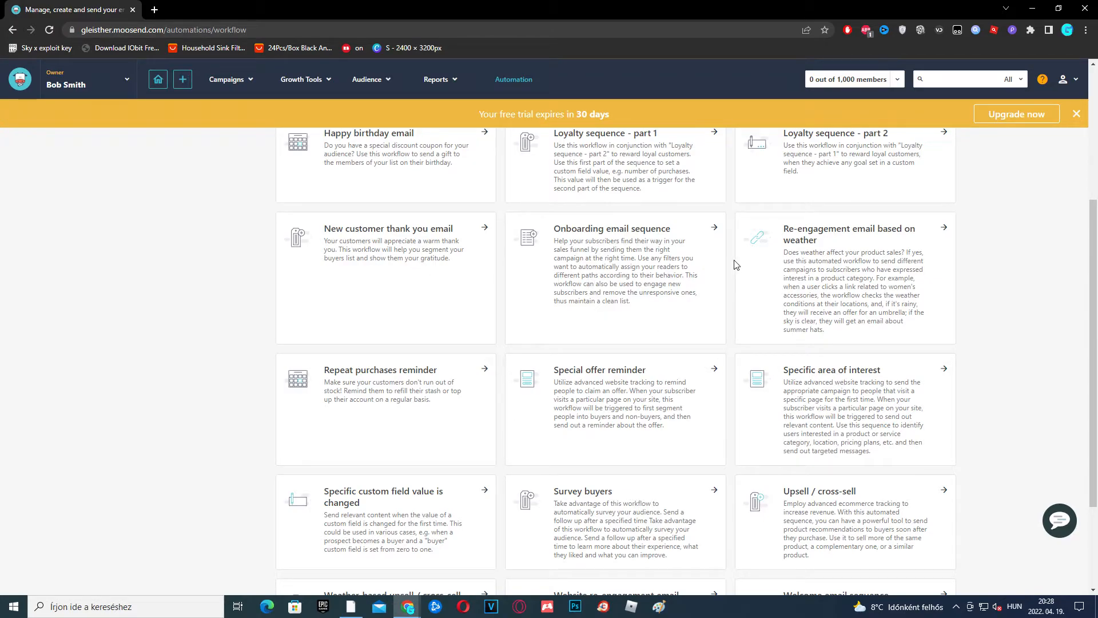
pyautogui.scroll(5, 703, 315)
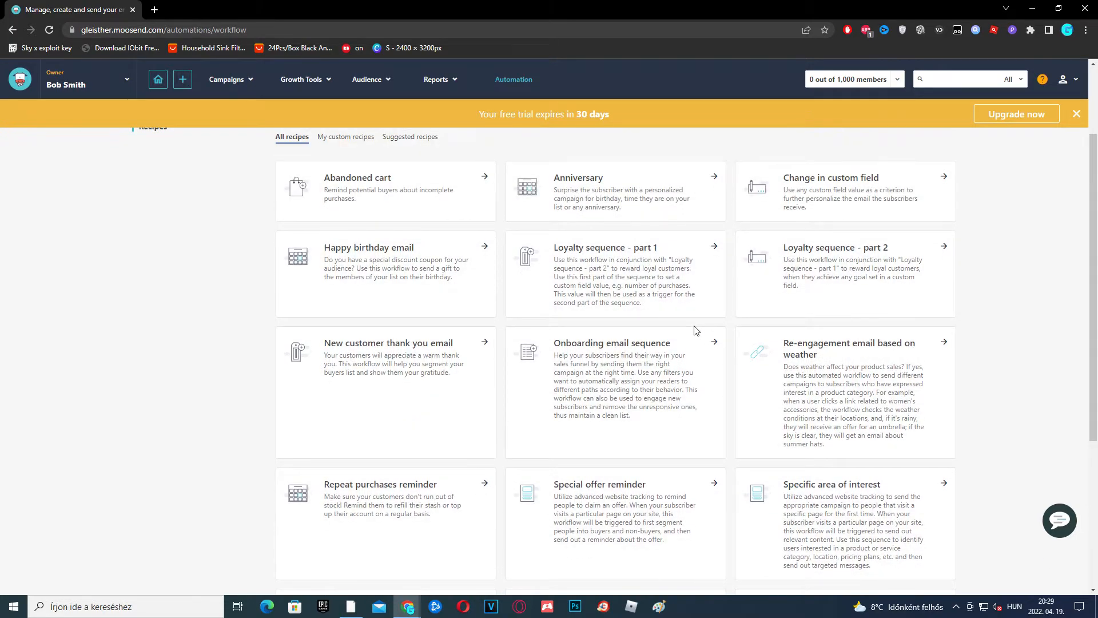
pyautogui.scroll(-5, 698, 304)
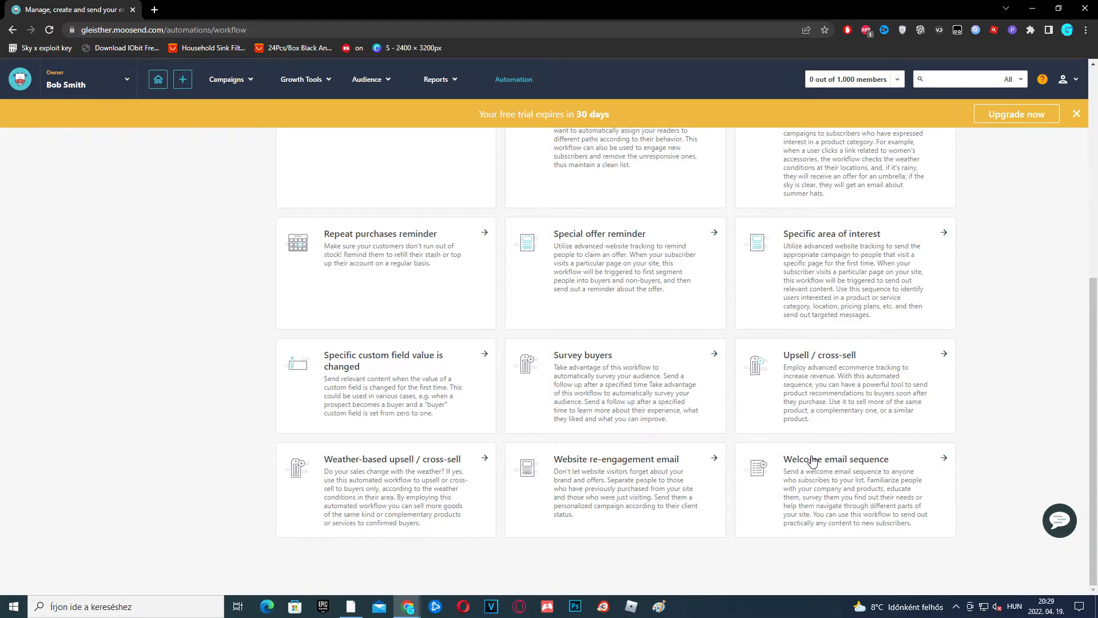
# Create an automation from the Welcome email sequence recipe and review its wait and email steps
pyautogui.click(873, 464)
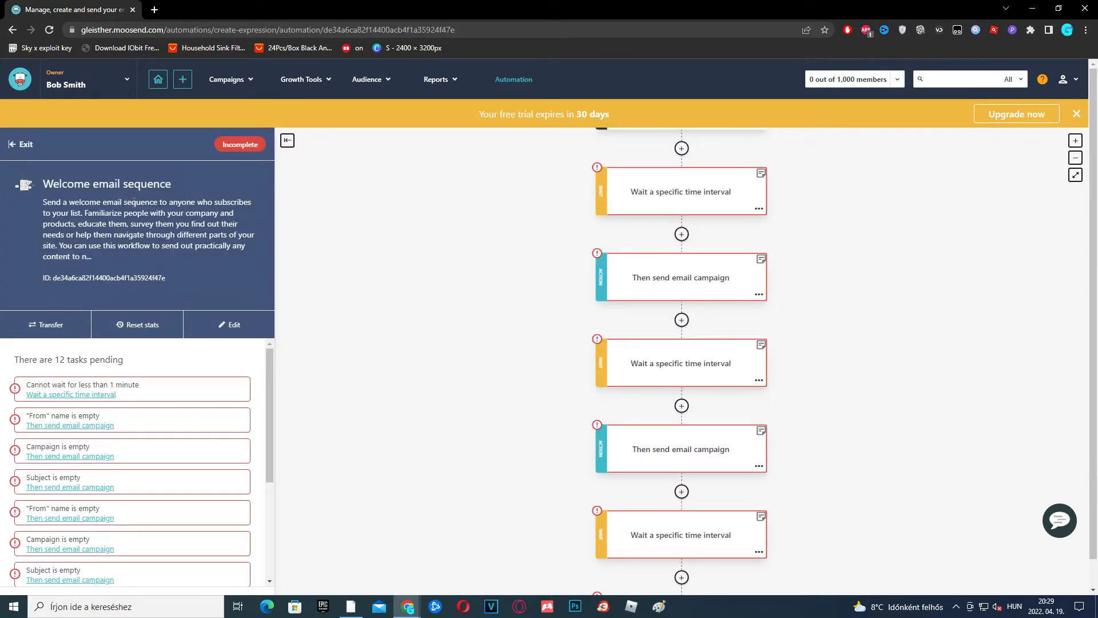
pyautogui.scroll(5, 761, 345)
pyautogui.scroll(-7, 776, 345)
pyautogui.scroll(2, 727, 197)
pyautogui.scroll(3, 727, 198)
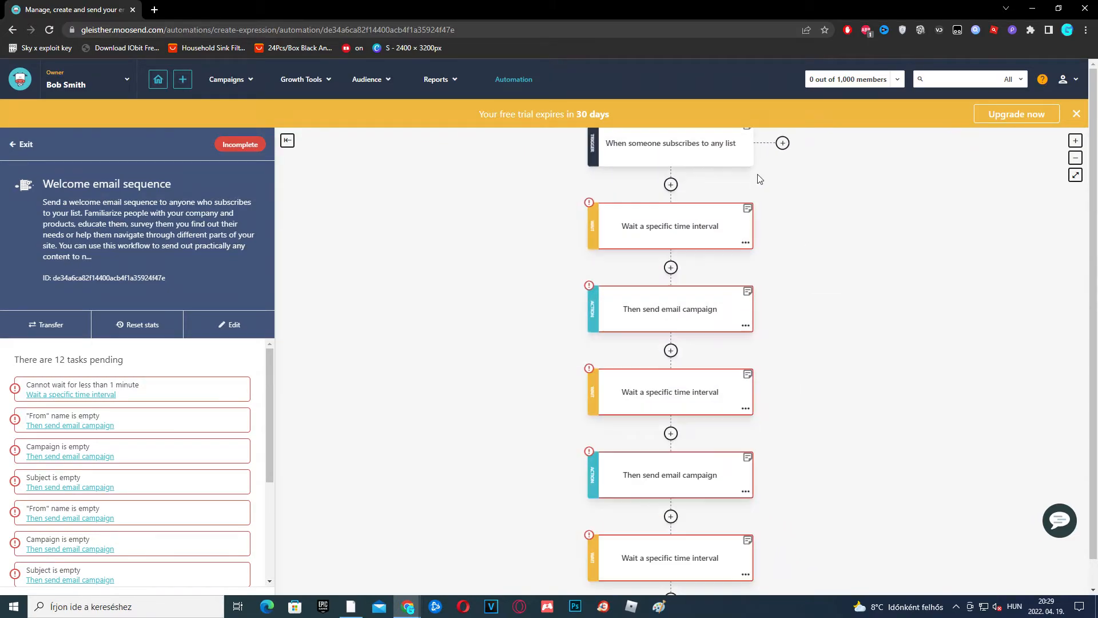
pyautogui.moveTo(860, 271); pyautogui.dragTo(832, 198)
pyautogui.moveTo(787, 335); pyautogui.dragTo(758, 386)
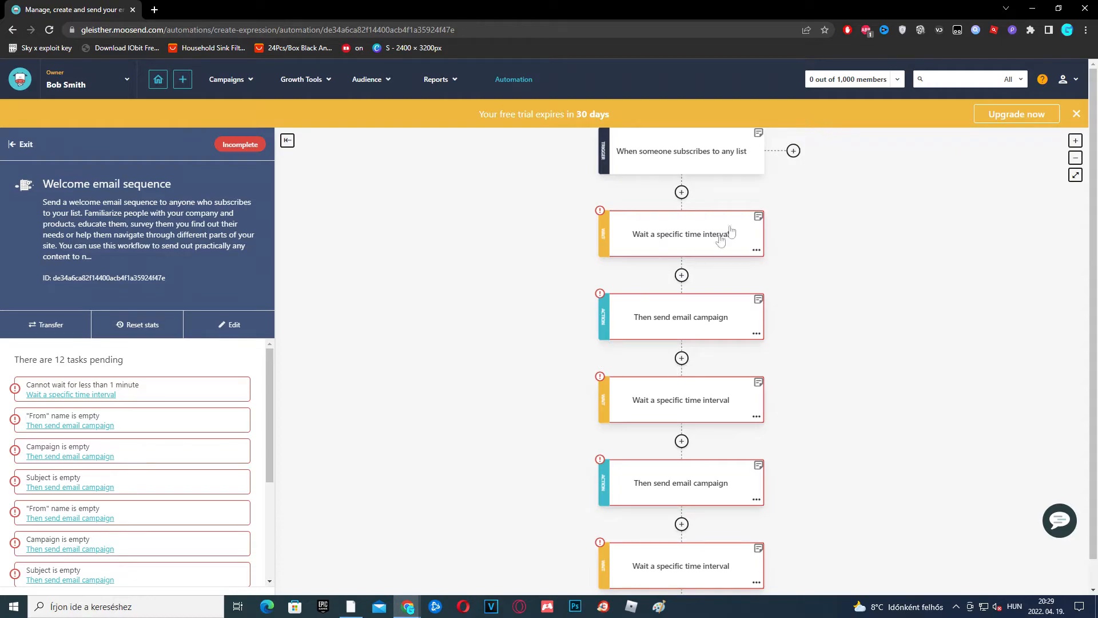
pyautogui.moveTo(845, 182); pyautogui.dragTo(830, 215)
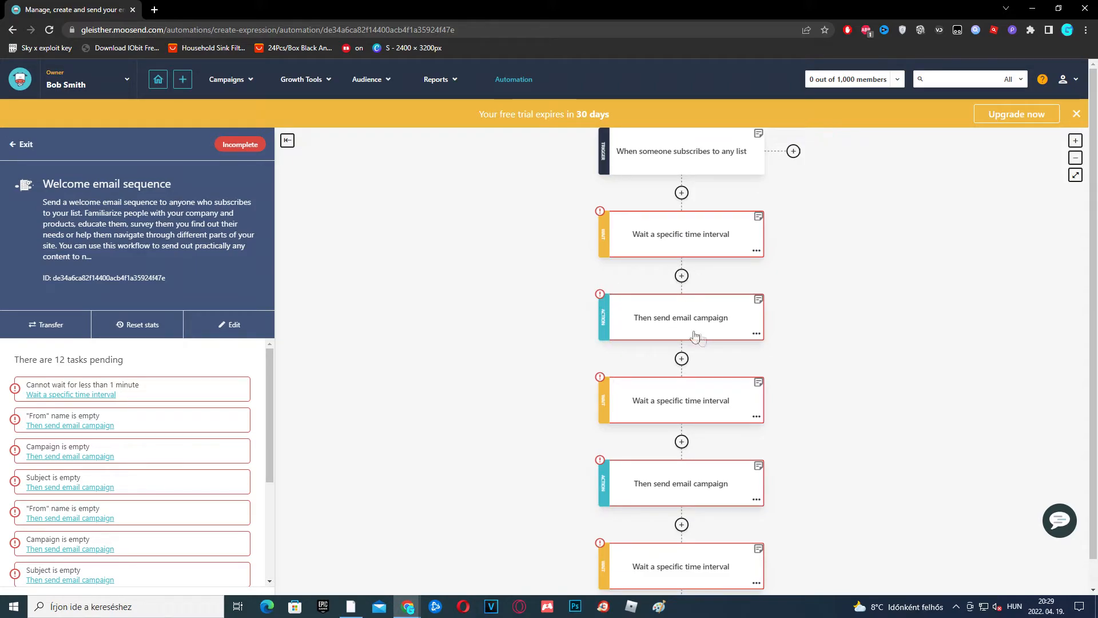
pyautogui.scroll(-2, 762, 372)
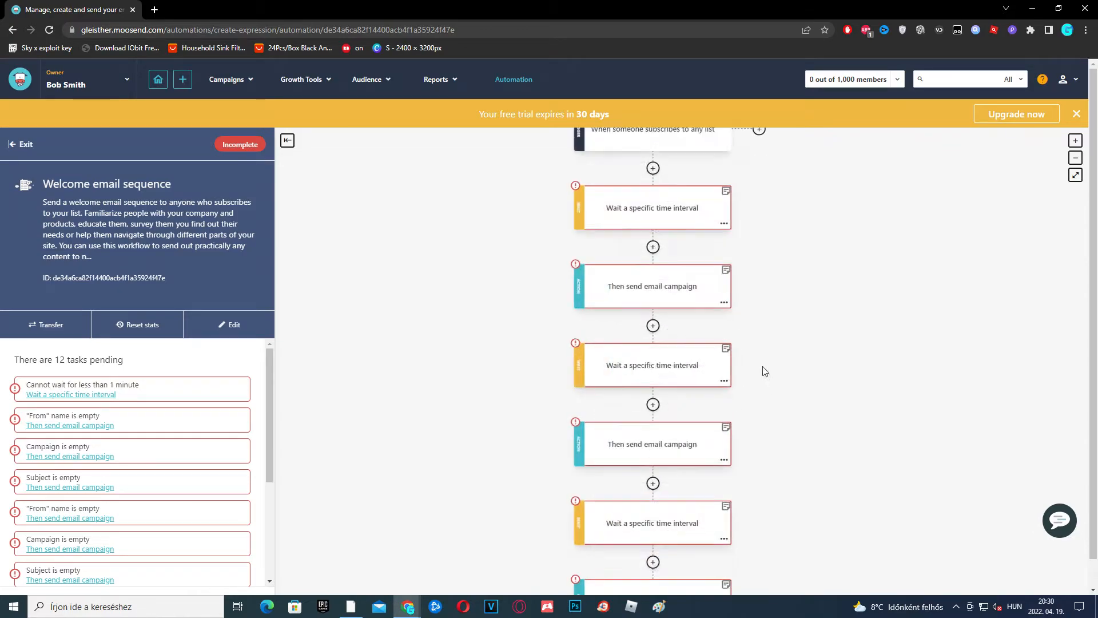
pyautogui.scroll(2, 812, 223)
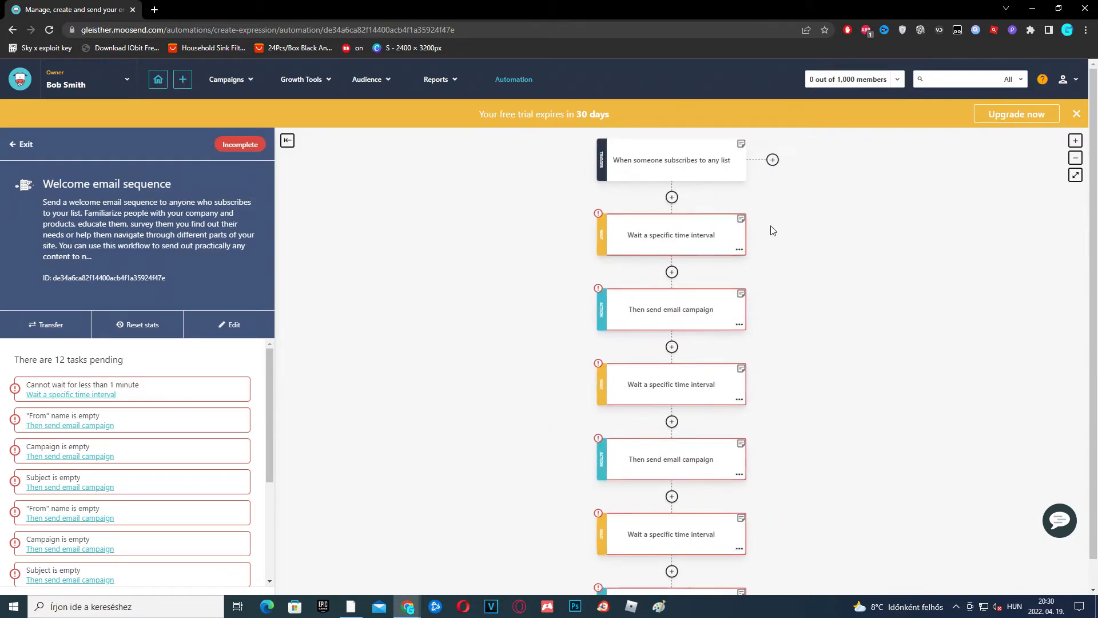
# Remove the trailing wait and email cards, keeping only the trigger, one wait and one email
pyautogui.click(750, 239)
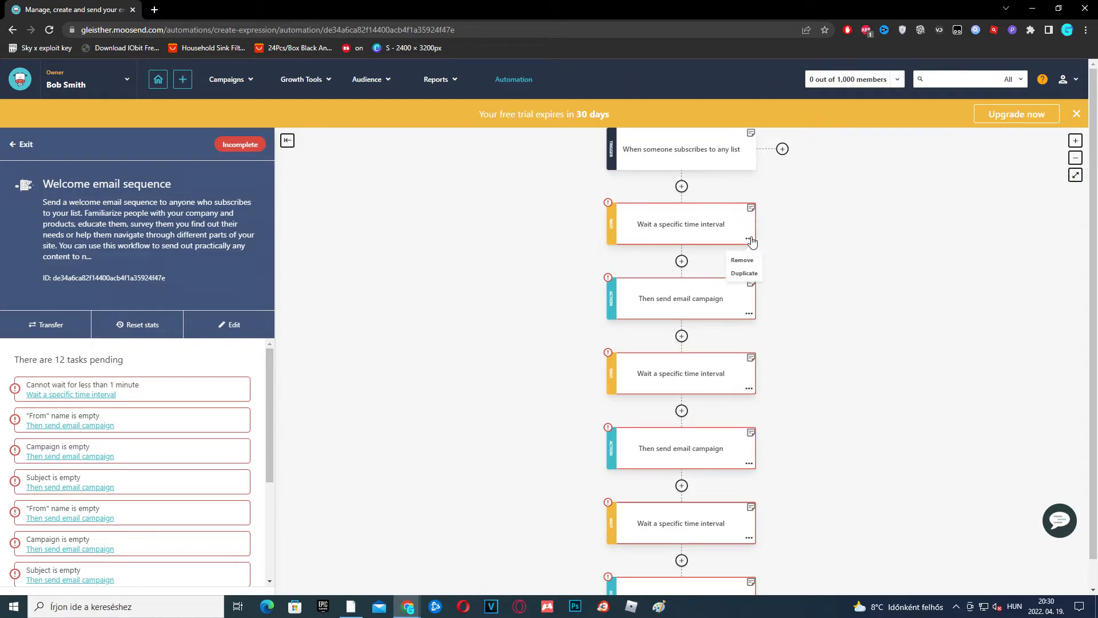
pyautogui.scroll(-1, 751, 242)
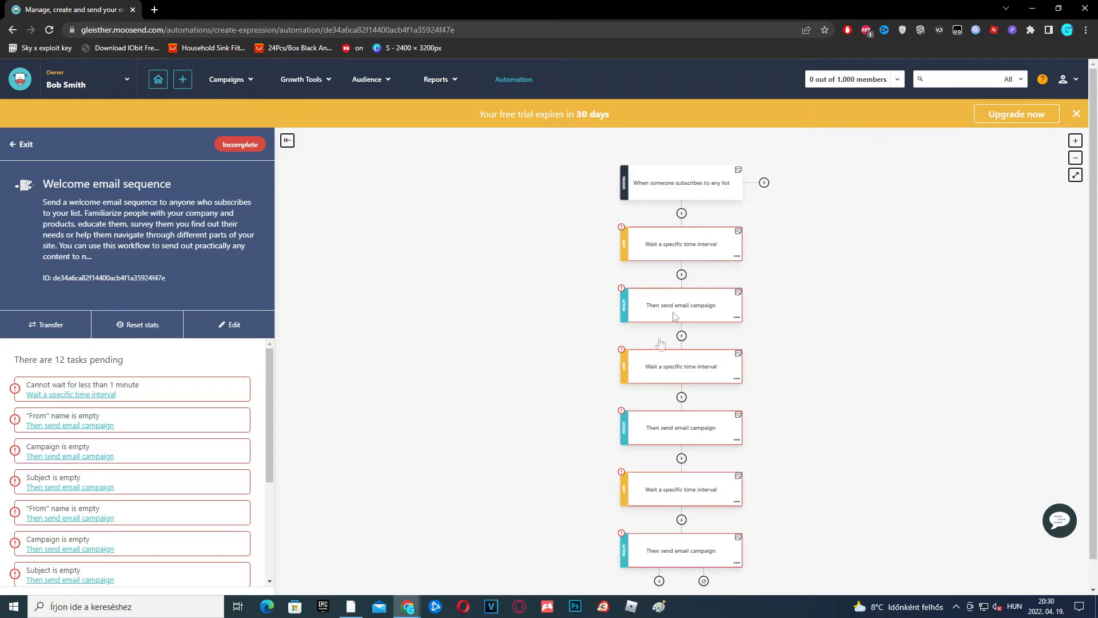
pyautogui.scroll(1, 775, 380)
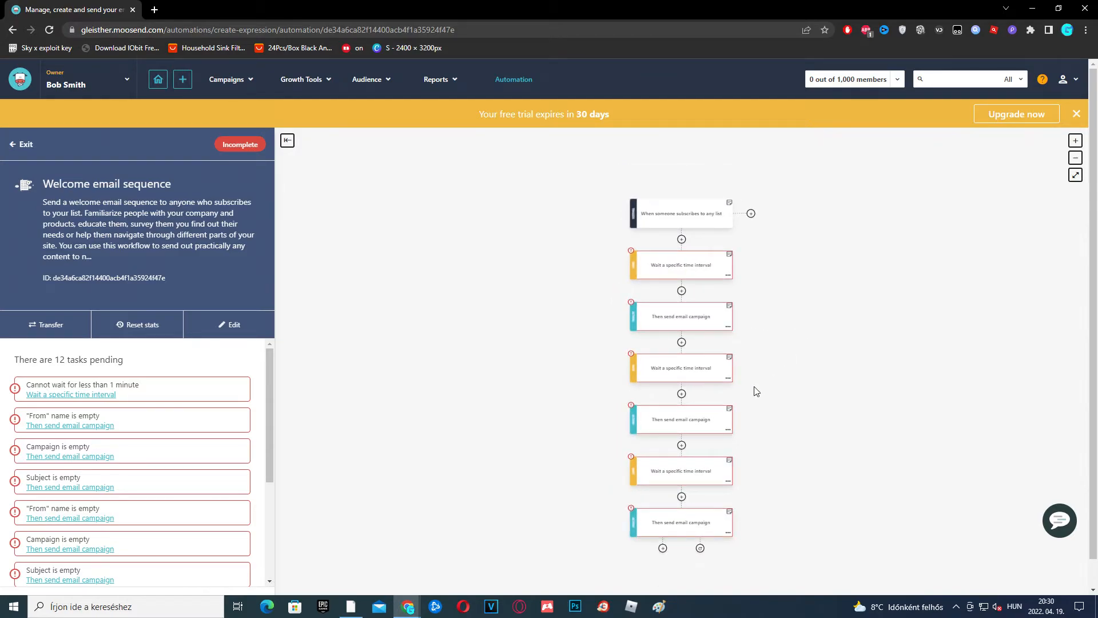
pyautogui.scroll(-1, 762, 385)
pyautogui.click(734, 552)
pyautogui.click(729, 568)
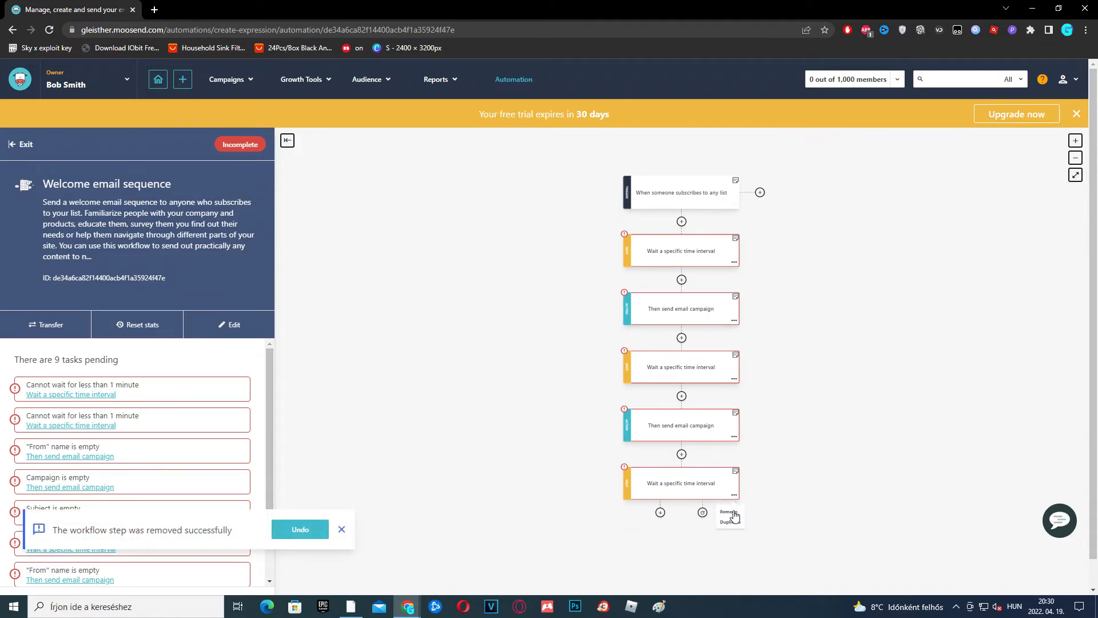
pyautogui.click(730, 512)
pyautogui.click(730, 511)
pyautogui.click(734, 437)
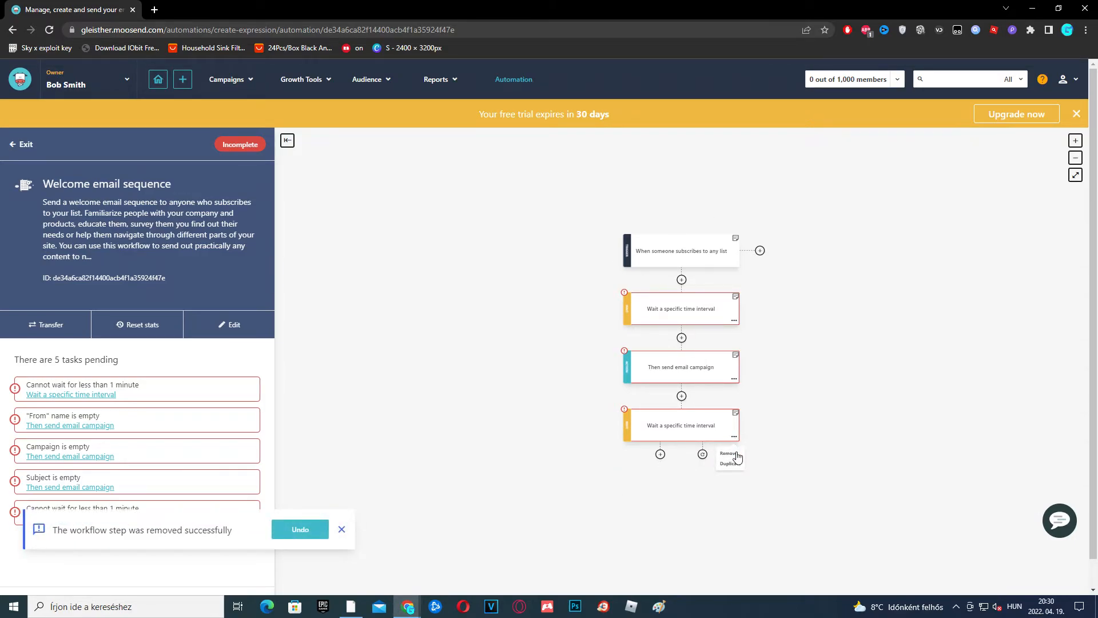
pyautogui.click(735, 455)
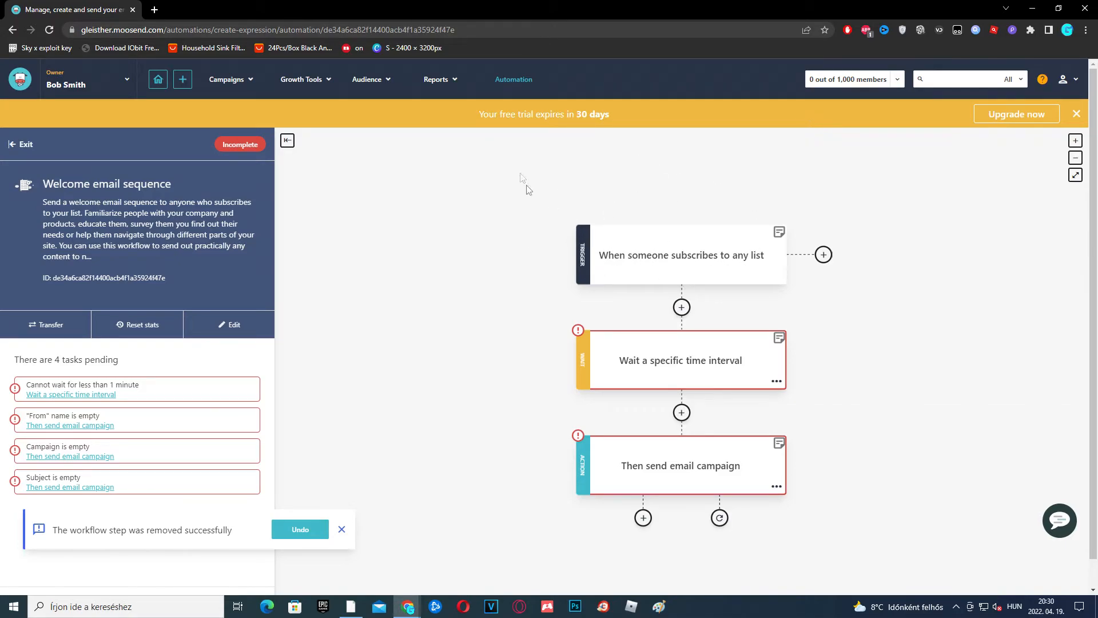
pyautogui.click(674, 257)
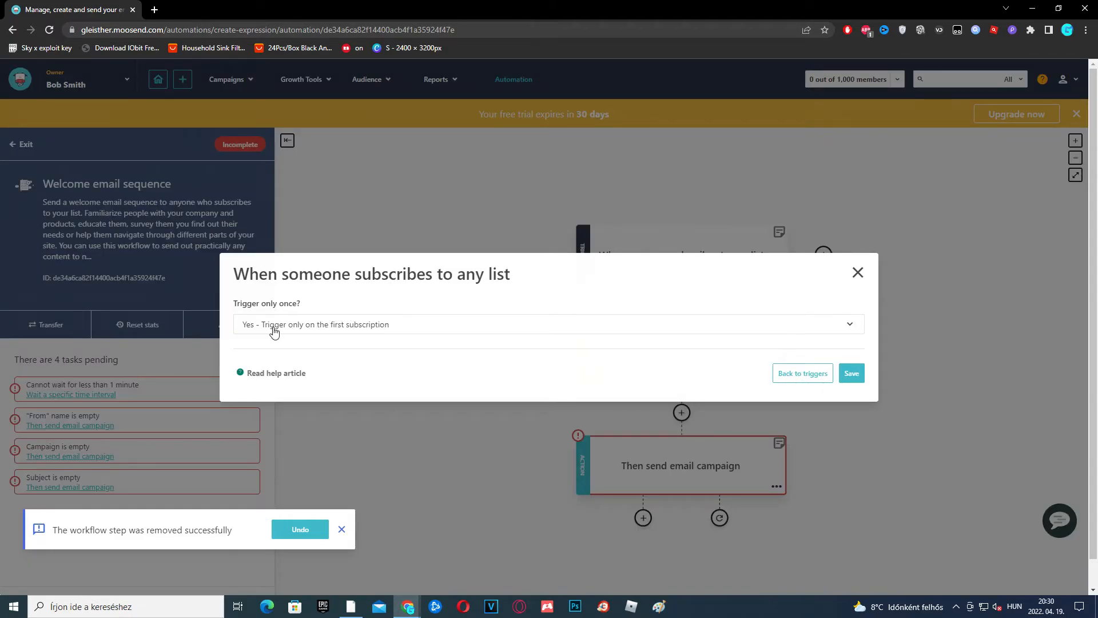
# Set the trigger to fire only on a subscriber's first subscription
pyautogui.click(410, 328)
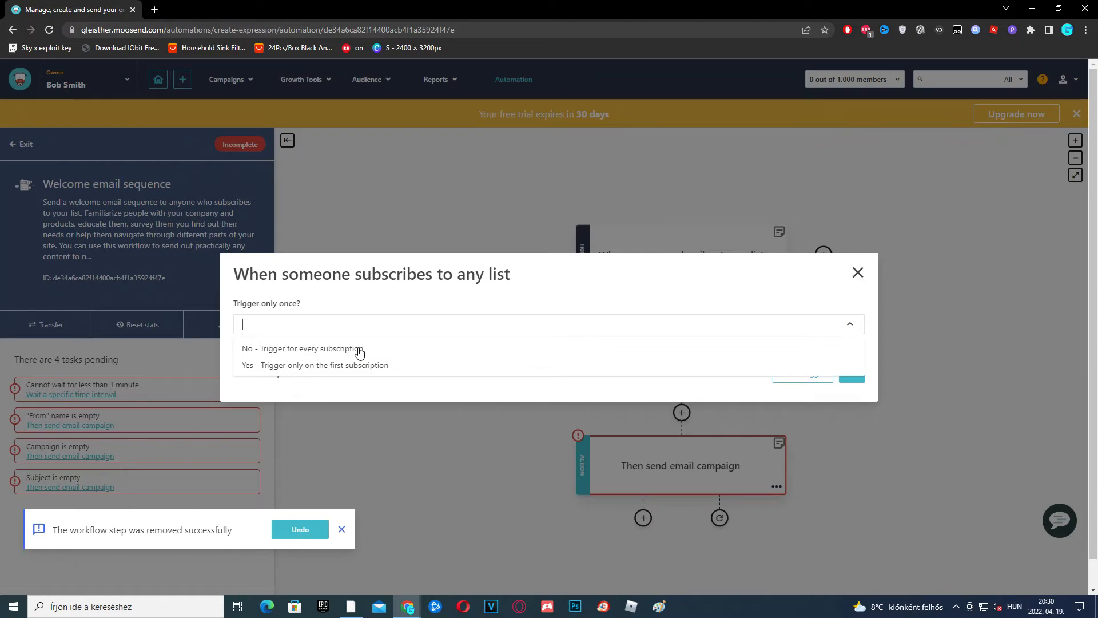
pyautogui.click(336, 366)
pyautogui.click(852, 375)
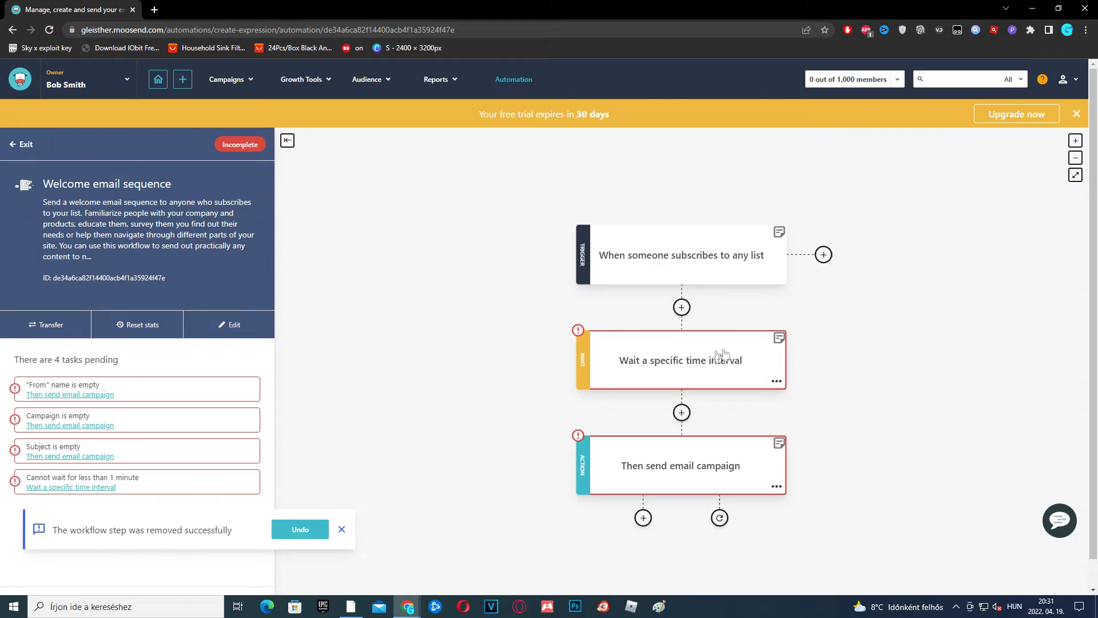
# Set the wait step to 5 minutes and save it
pyautogui.click(657, 368)
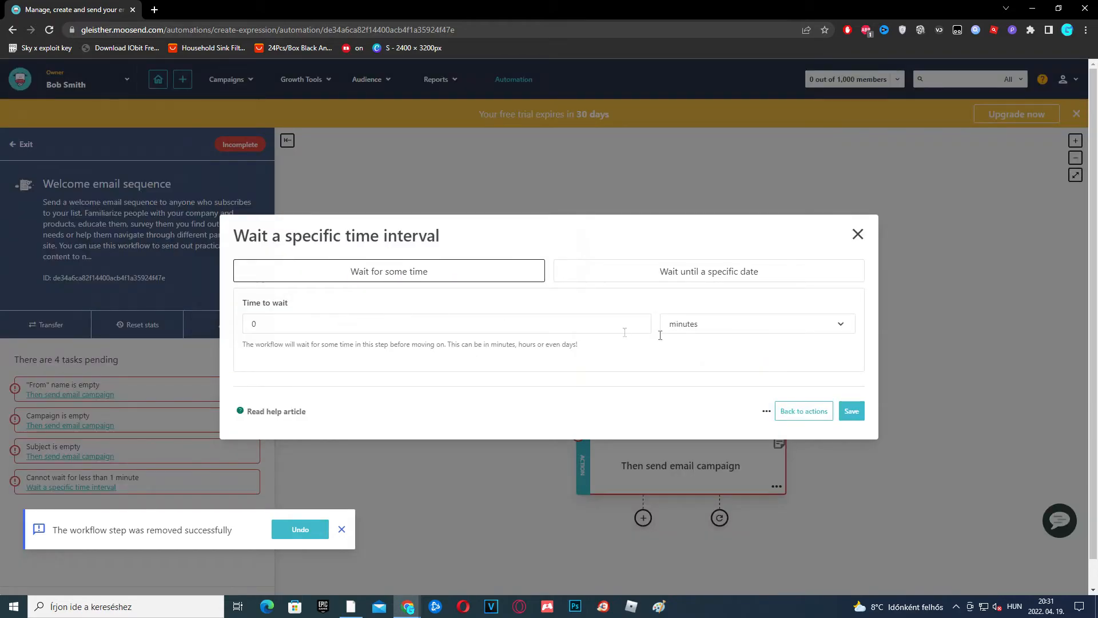
pyautogui.click(706, 330)
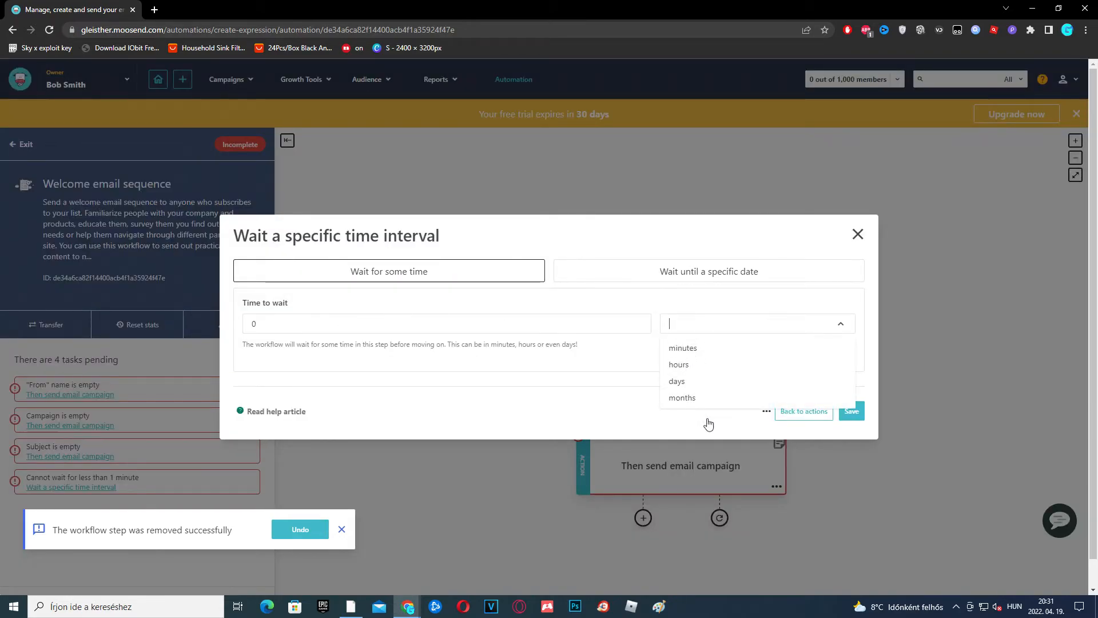
pyautogui.click(691, 312)
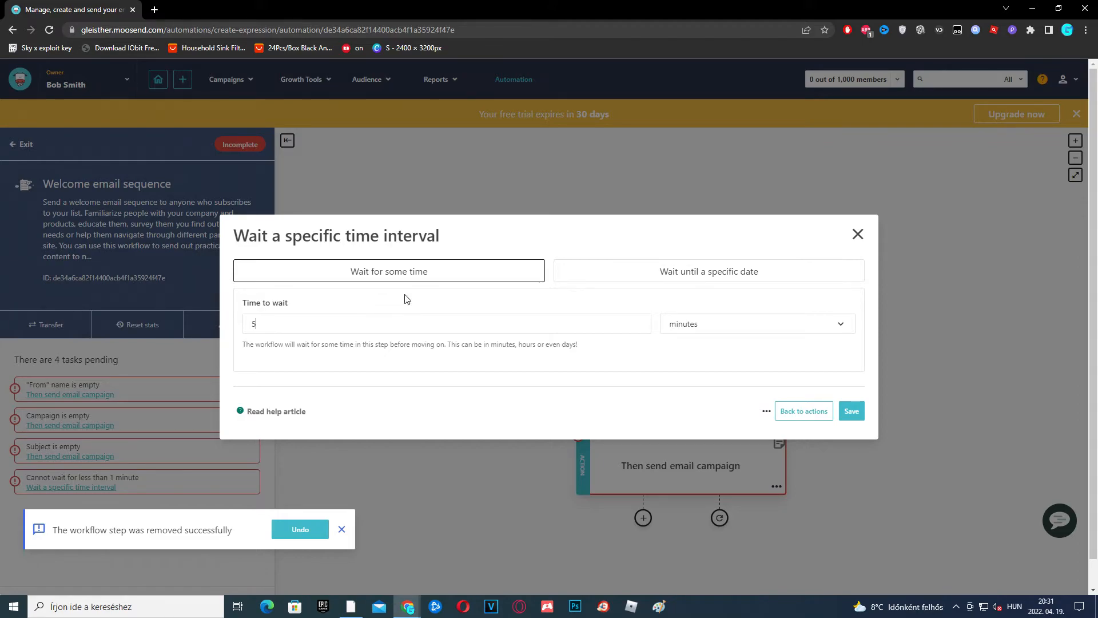
pyautogui.click(853, 411)
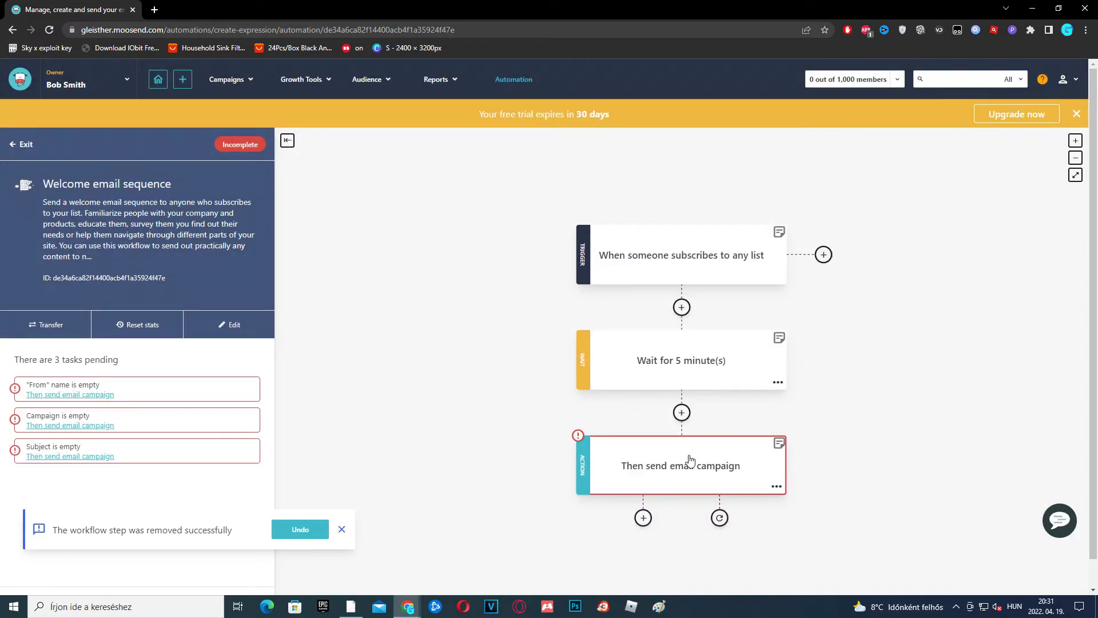
# Give the email step subject 'Welcome!', import Bobs Newsletter content, and allow unlimited daily emails
pyautogui.click(701, 475)
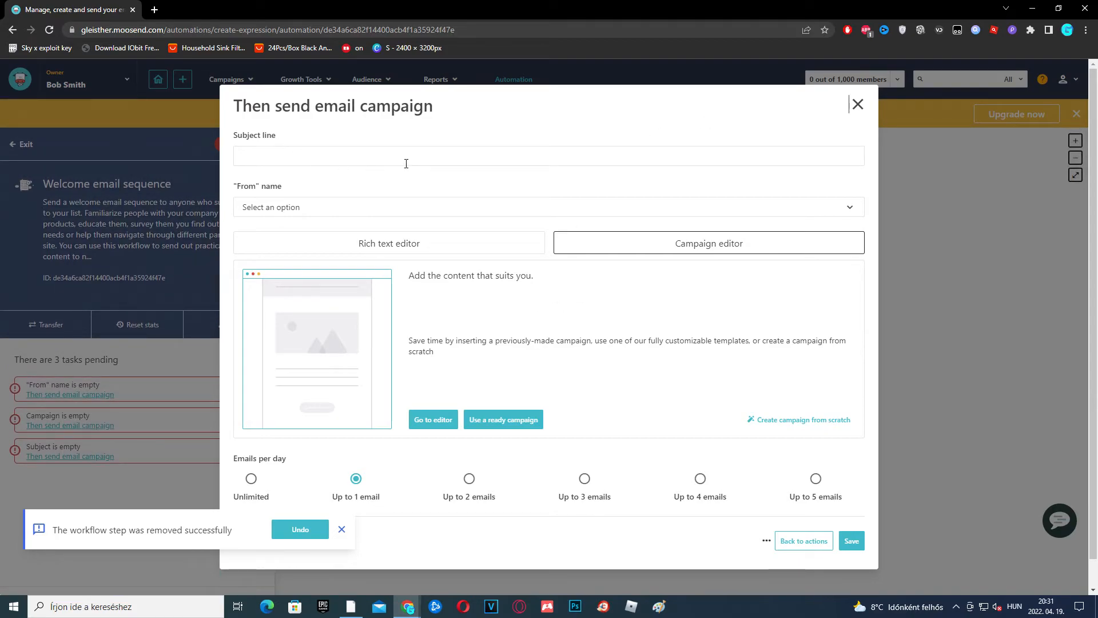
pyautogui.write('Welcome!')
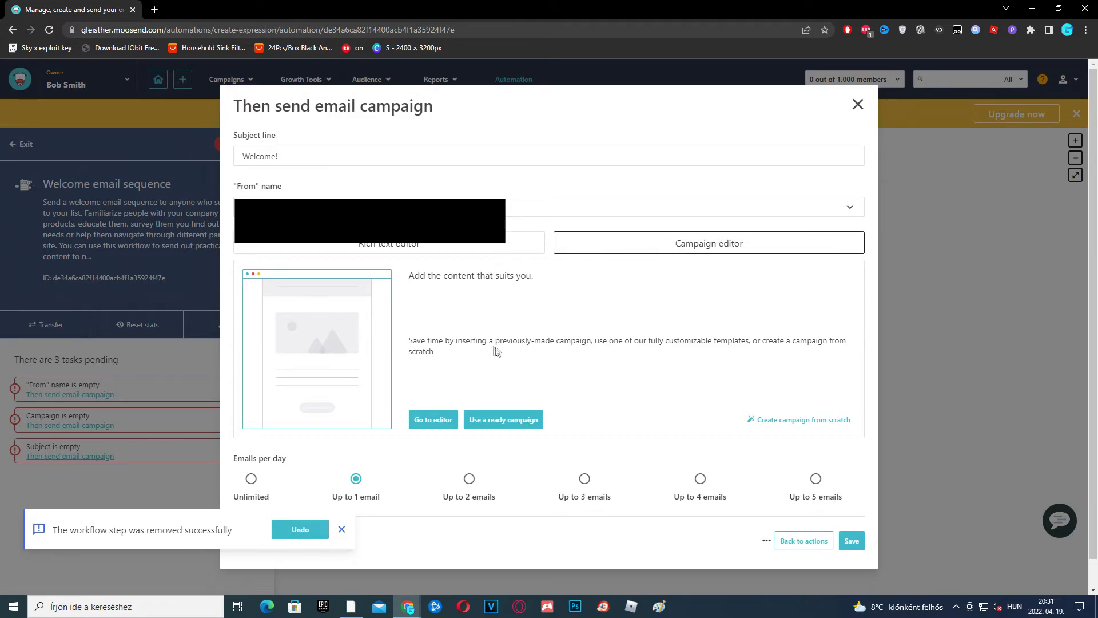
pyautogui.click(515, 429)
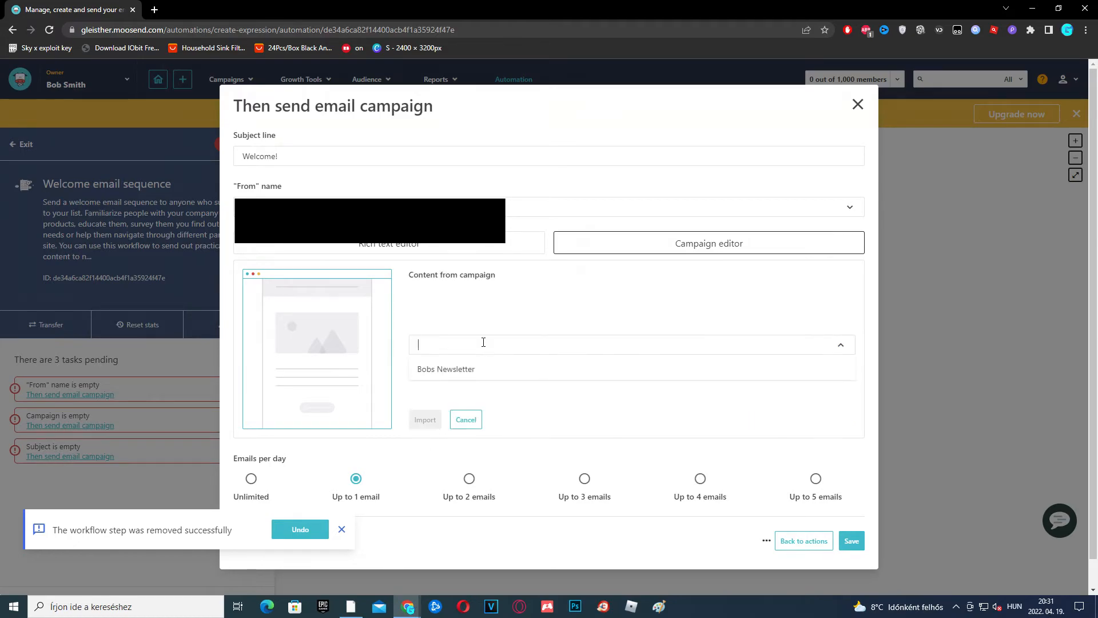
pyautogui.click(458, 370)
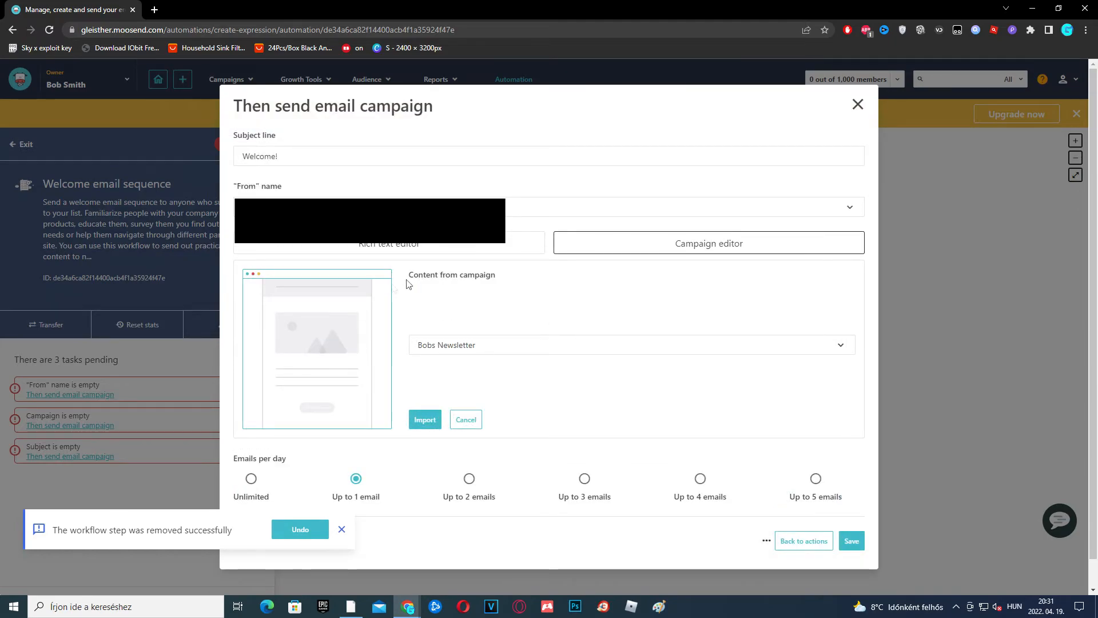
pyautogui.click(423, 420)
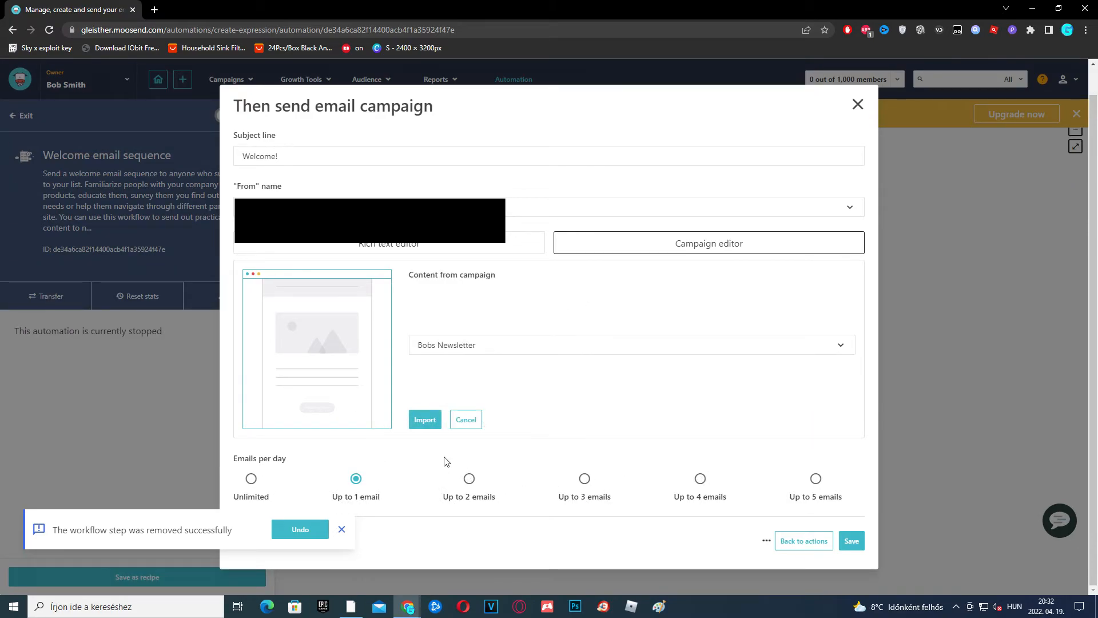
pyautogui.click(251, 478)
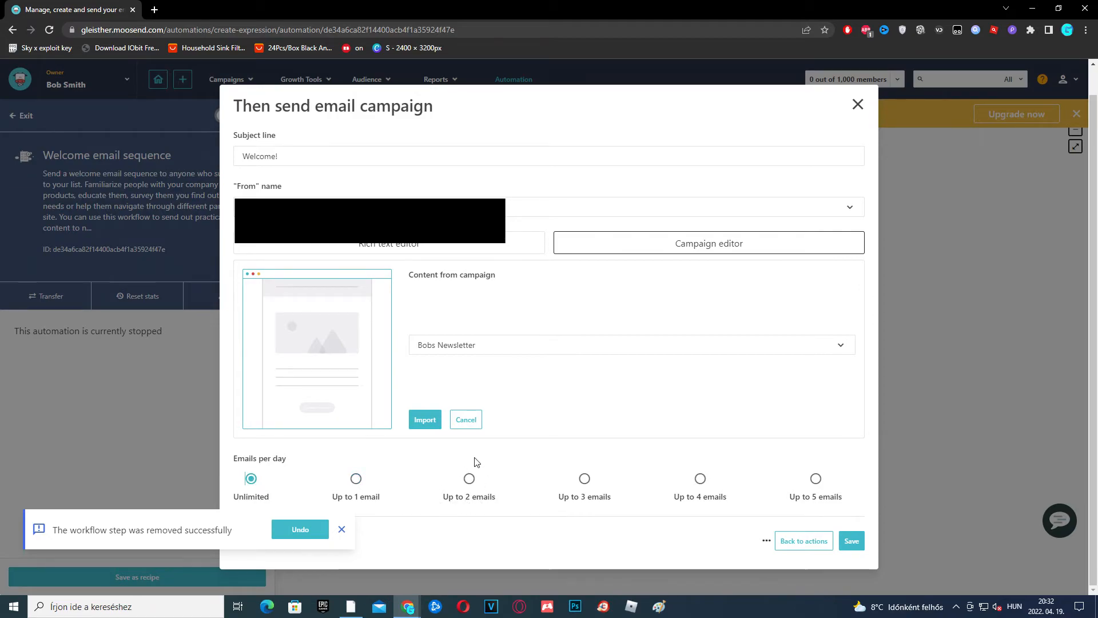
pyautogui.click(851, 540)
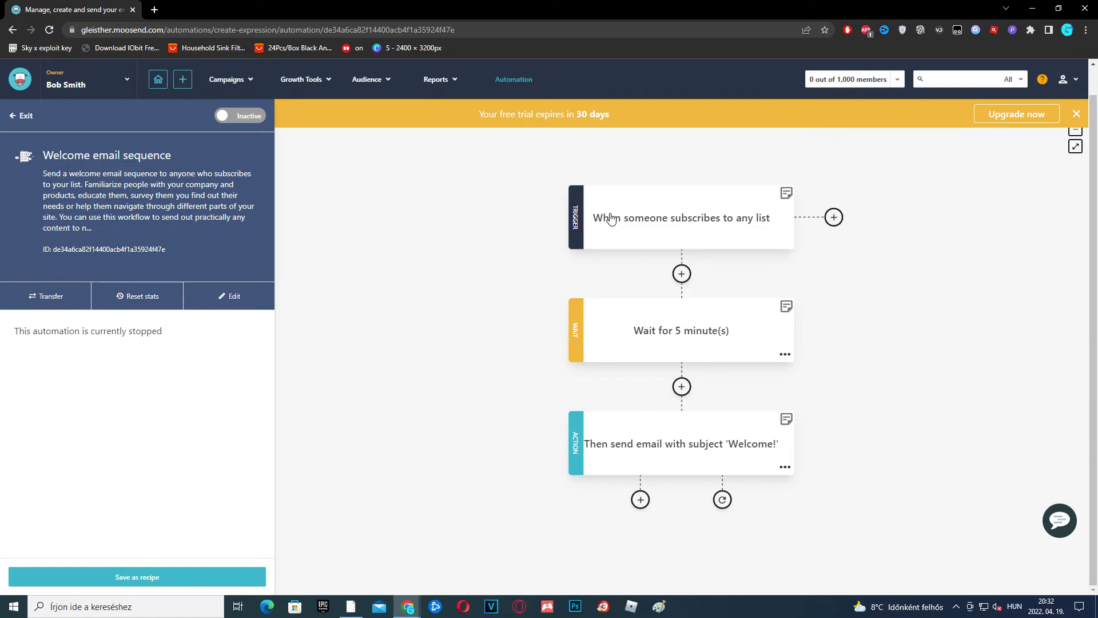
# Save the welcome workflow as a Food Services recipe
pyautogui.click(215, 576)
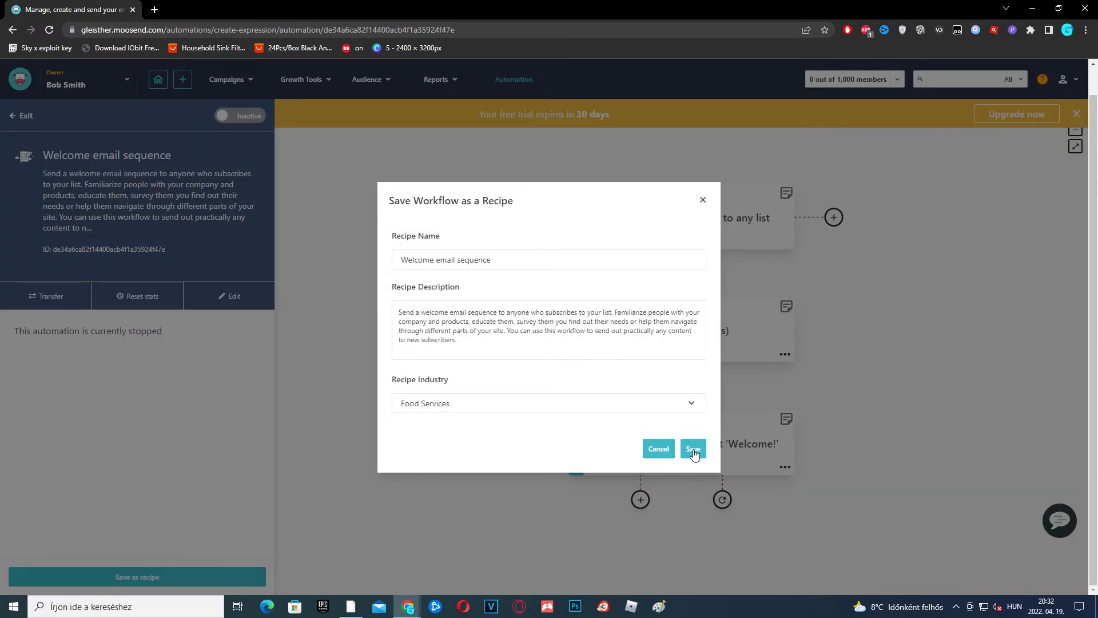
pyautogui.click(693, 449)
pyautogui.moveTo(182, 81)
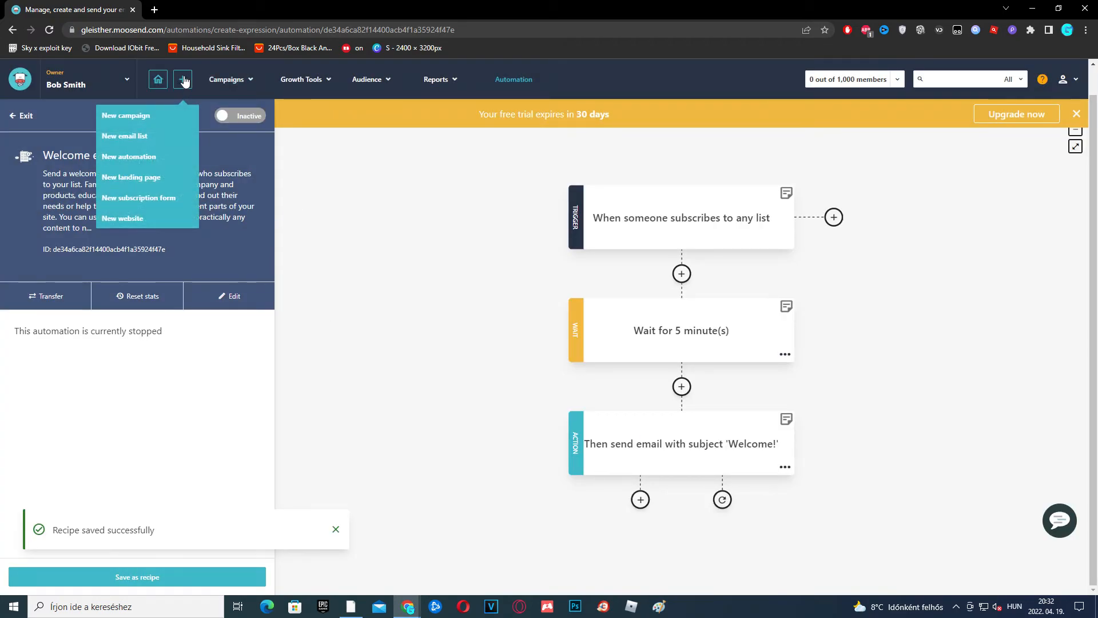
# Create a landing page named 'Bobs Place' and advance to its Design step
pyautogui.click(155, 182)
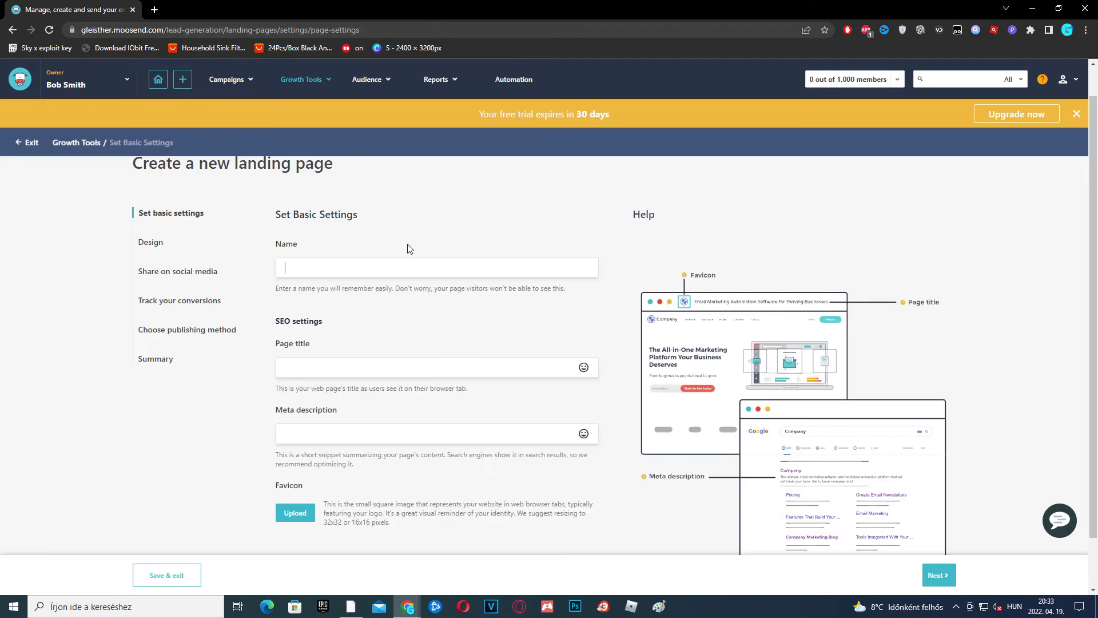
pyautogui.click(344, 271)
pyautogui.write('Bobs Place')
pyautogui.scroll(-1, 385, 289)
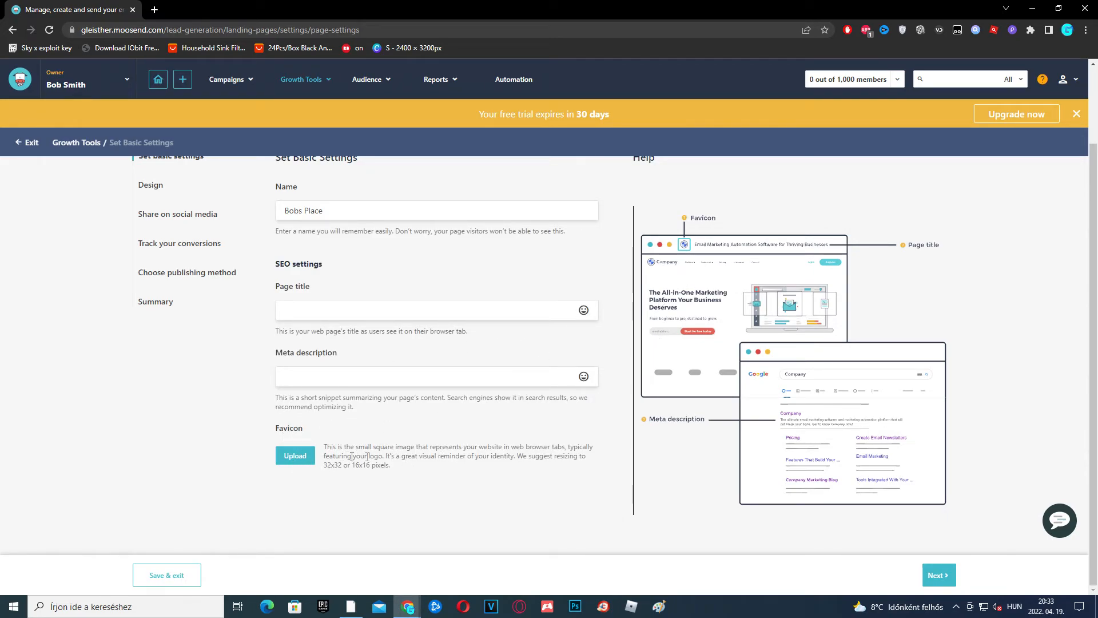
pyautogui.click(938, 575)
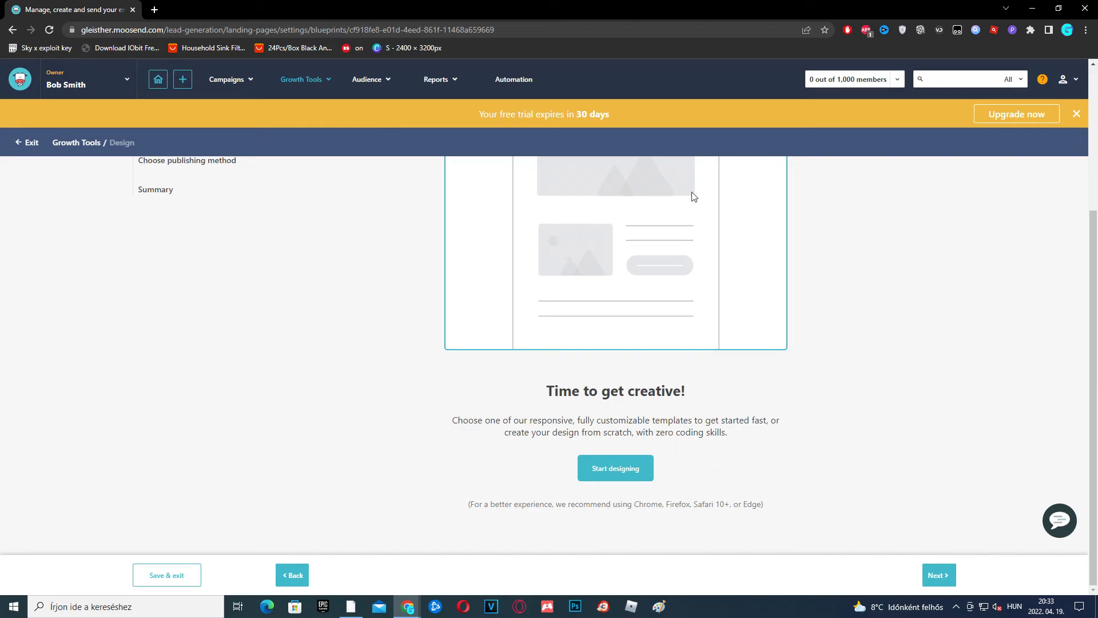
# Move past design, review the Twitter and Facebook sharing settings, and reach Track your Conversions
pyautogui.click(617, 470)
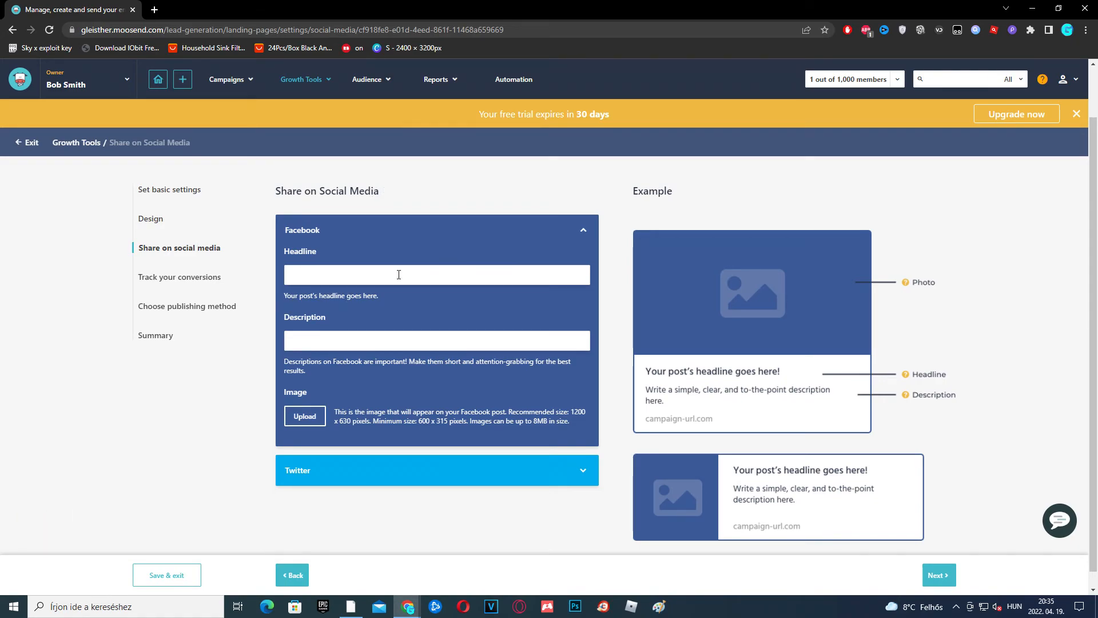
pyautogui.scroll(-1, 529, 367)
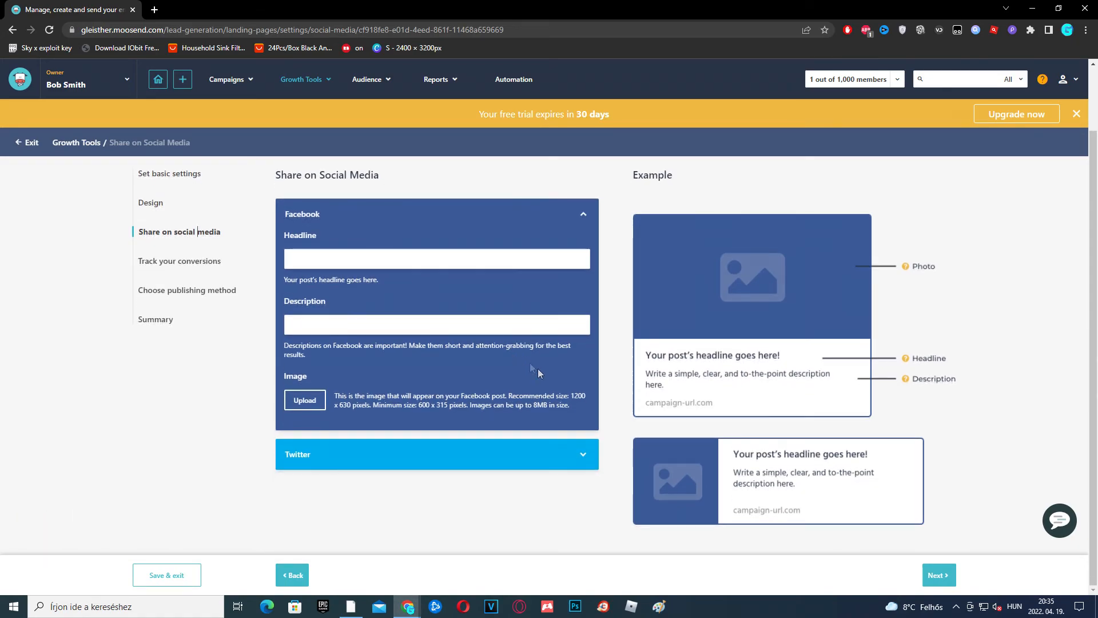
pyautogui.click(583, 456)
pyautogui.scroll(3, 466, 346)
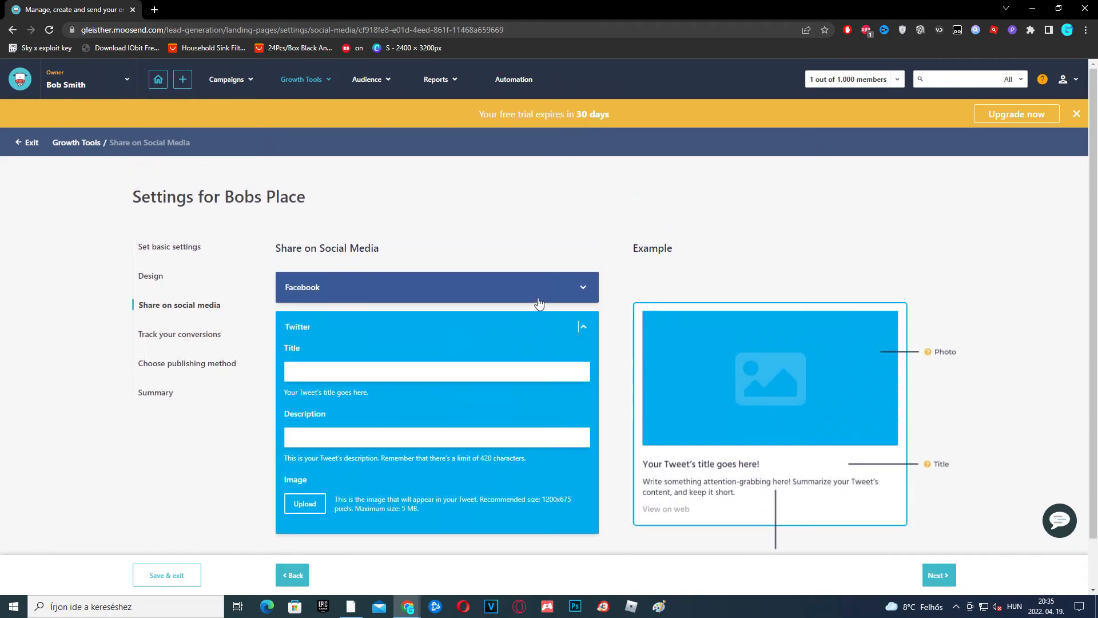
pyautogui.click(540, 292)
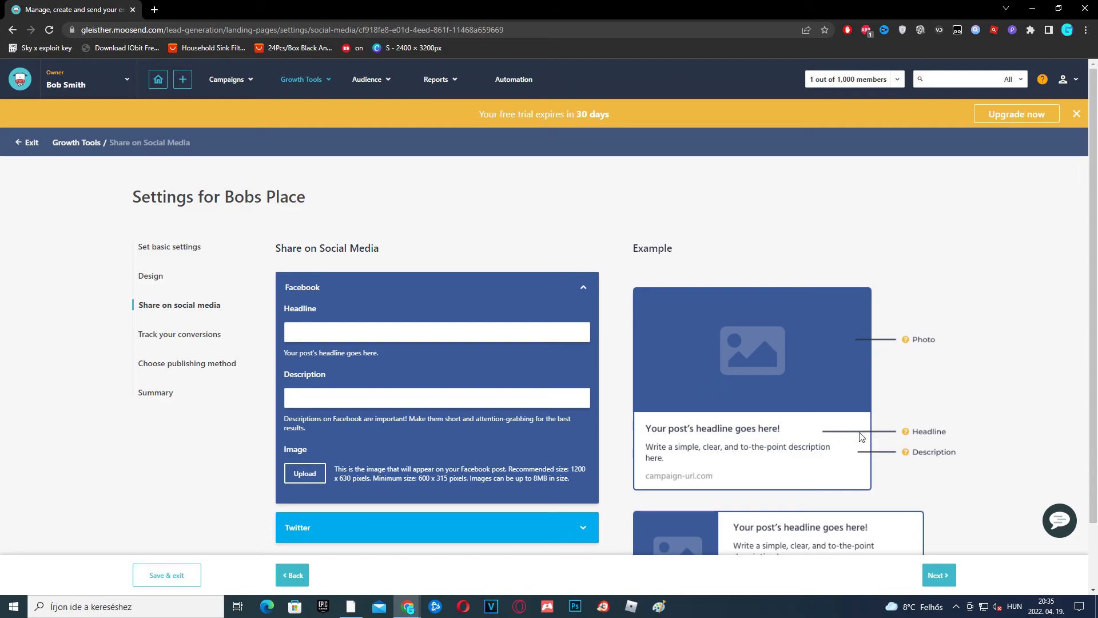
pyautogui.click(940, 575)
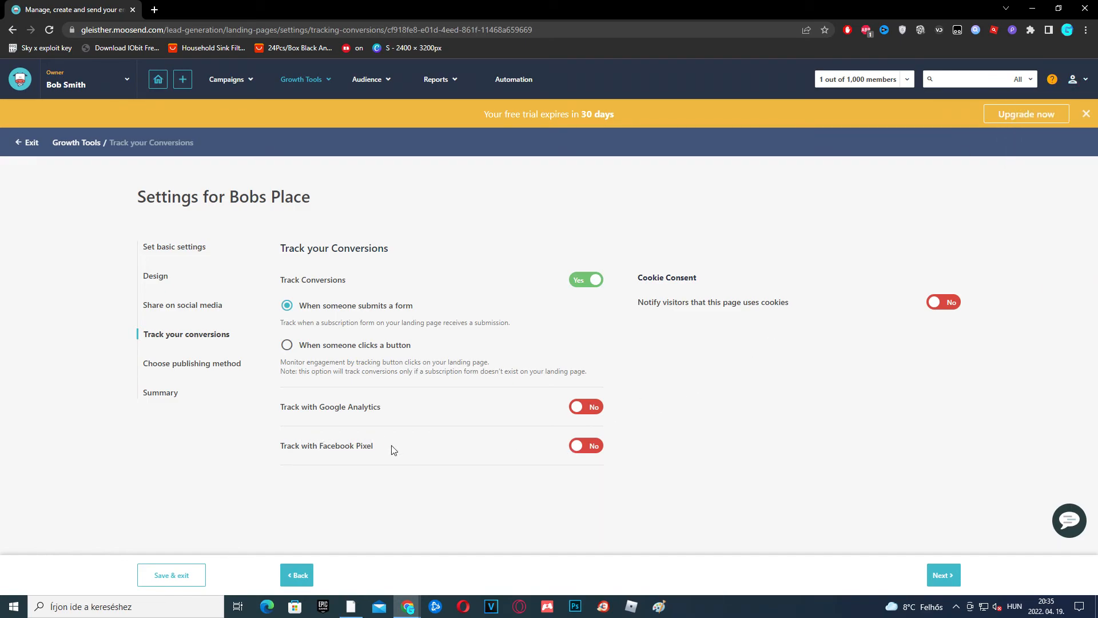
# Advance to the publishing method step, keeping the default domain and bobs-place path
pyautogui.click(942, 574)
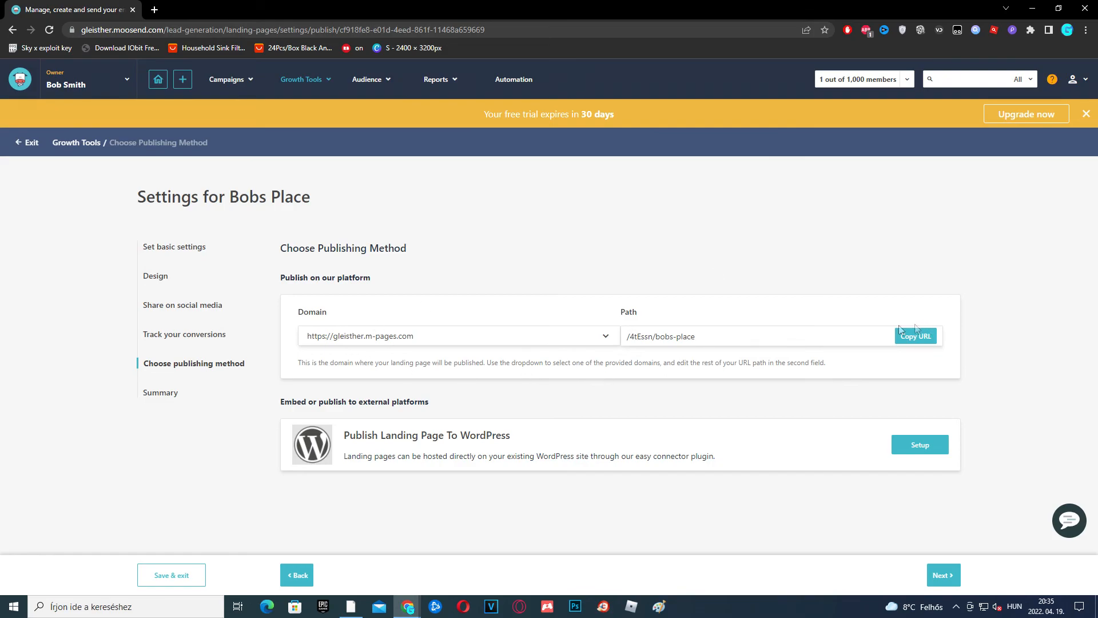
pyautogui.click(591, 330)
pyautogui.click(599, 336)
# Advance Bobs Place to the Summary step, which shows no design created yet
pyautogui.click(942, 574)
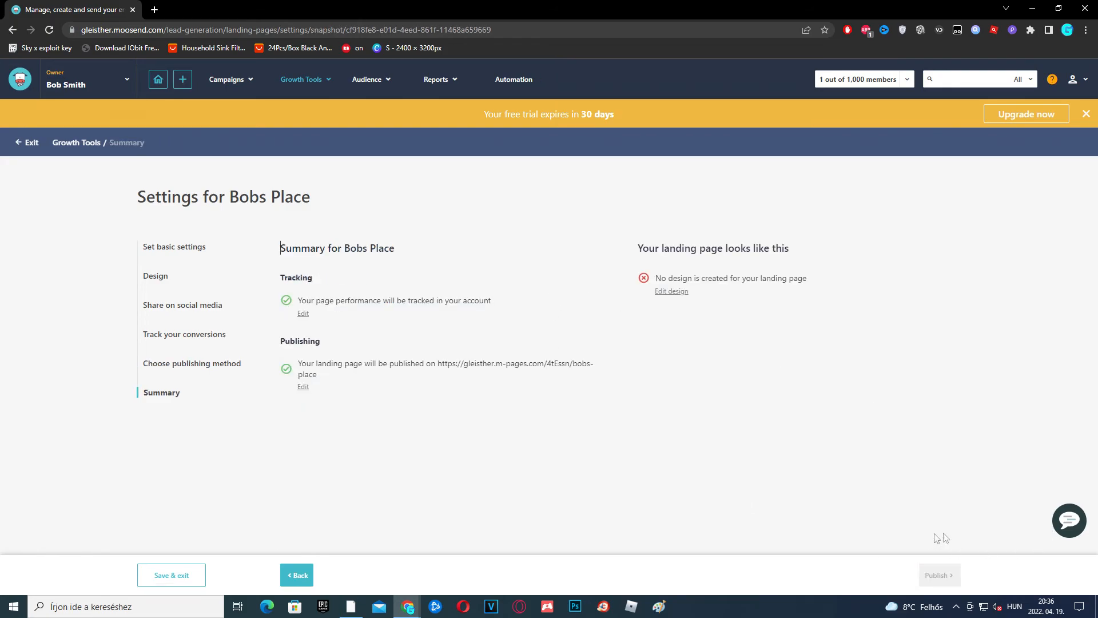